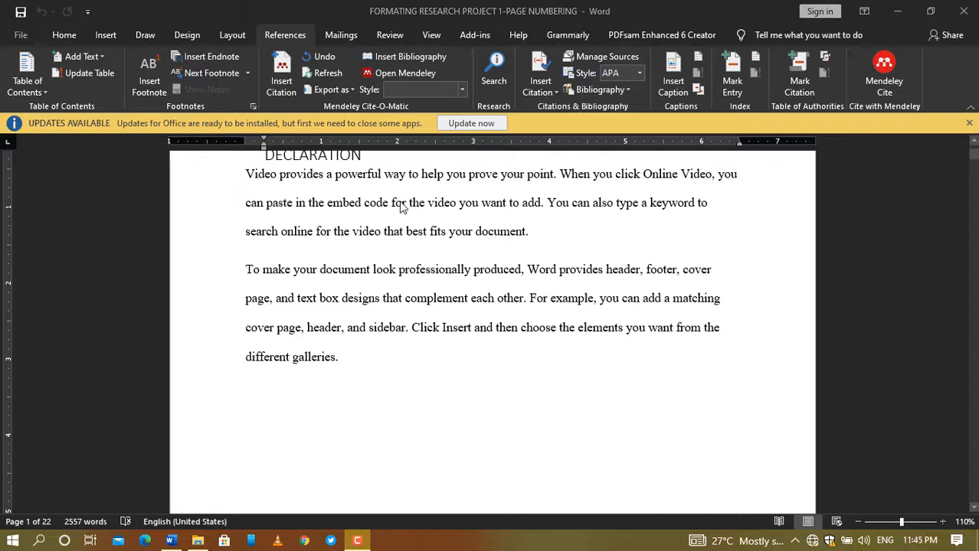
Step: Review the 22-page research project from the DECLARATION page, then bring up the Insert commands
{"action": "scroll", "coordinate": [414, 226], "scroll_direction": "up", "scroll_amount": 1}
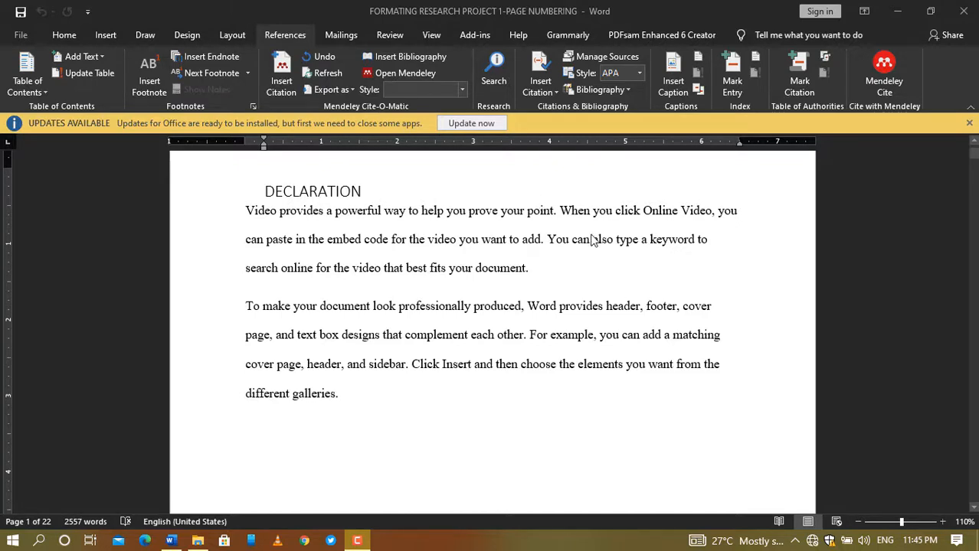
{"action": "scroll", "coordinate": [588, 240], "scroll_direction": "down", "scroll_amount": 10}
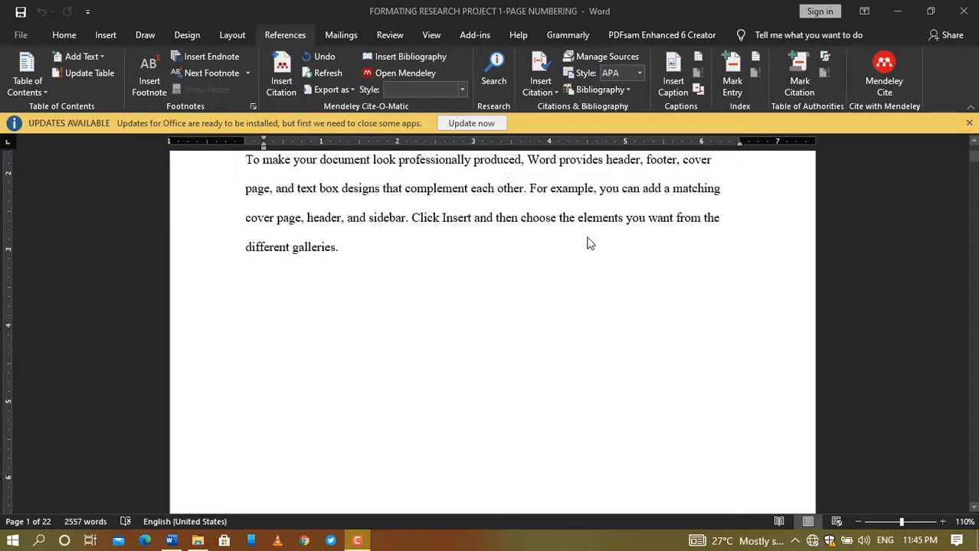
{"action": "scroll", "coordinate": [588, 244], "scroll_direction": "down", "scroll_amount": 10}
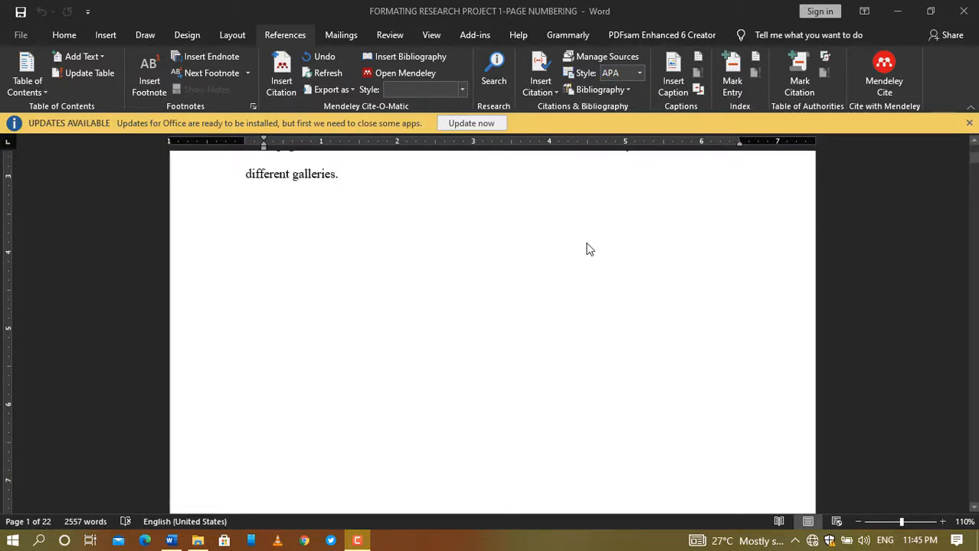
{"action": "scroll", "coordinate": [587, 247], "scroll_direction": "up", "scroll_amount": 2}
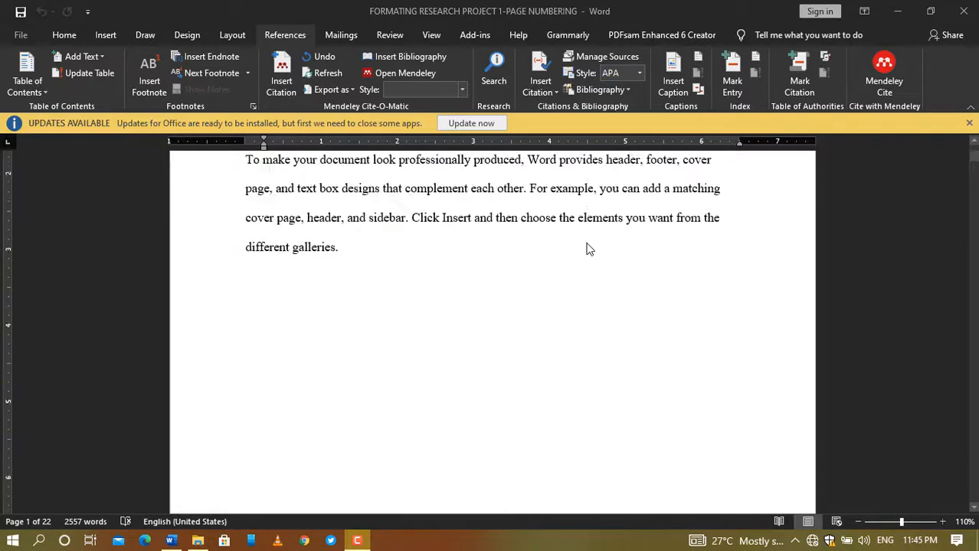
{"action": "scroll", "coordinate": [588, 249], "scroll_direction": "down", "scroll_amount": 5}
{"action": "scroll", "coordinate": [588, 246], "scroll_direction": "down", "scroll_amount": 5}
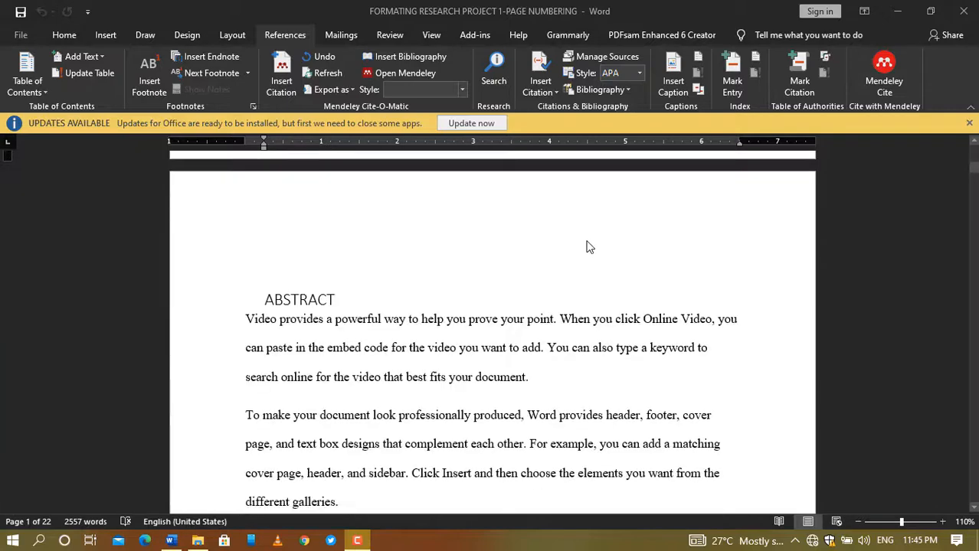
{"action": "scroll", "coordinate": [582, 243], "scroll_direction": "up", "scroll_amount": 3}
{"action": "scroll", "coordinate": [578, 242], "scroll_direction": "up", "scroll_amount": 8}
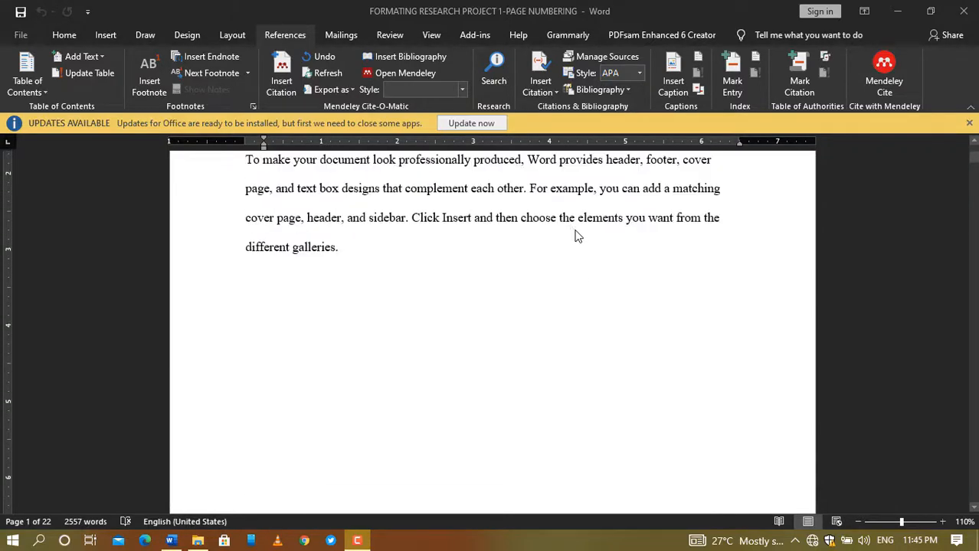
{"action": "scroll", "coordinate": [580, 318], "scroll_direction": "down", "scroll_amount": 15}
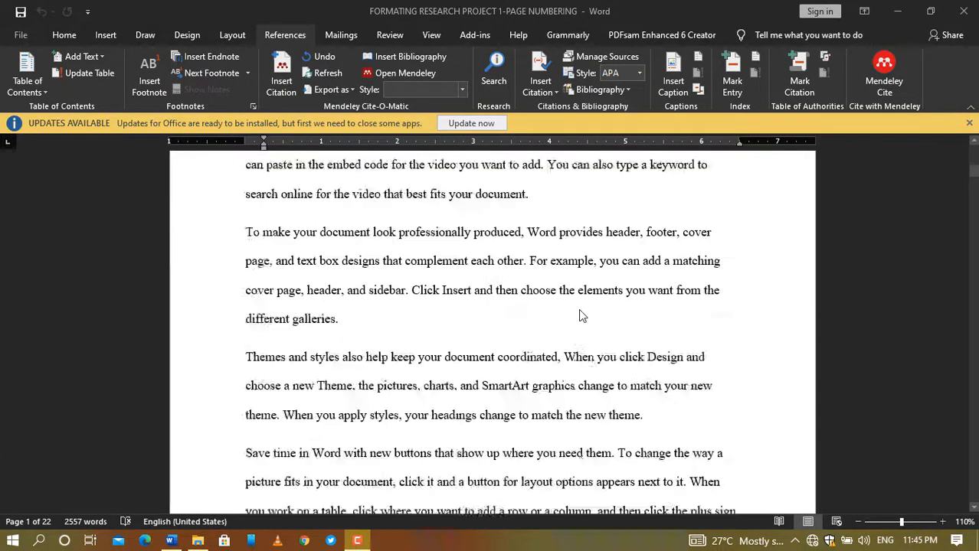
{"action": "scroll", "coordinate": [580, 317], "scroll_direction": "down", "scroll_amount": 12}
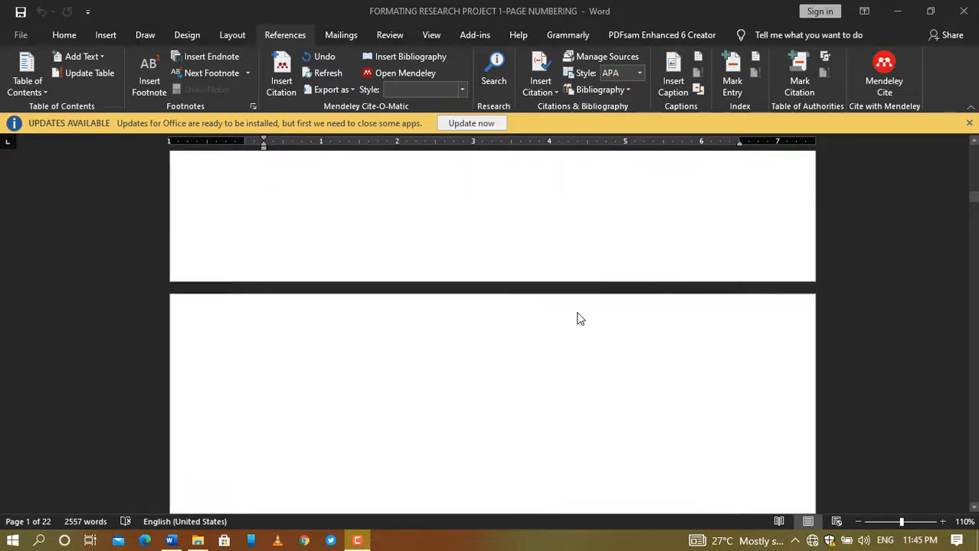
{"action": "scroll", "coordinate": [580, 319], "scroll_direction": "down", "scroll_amount": 15}
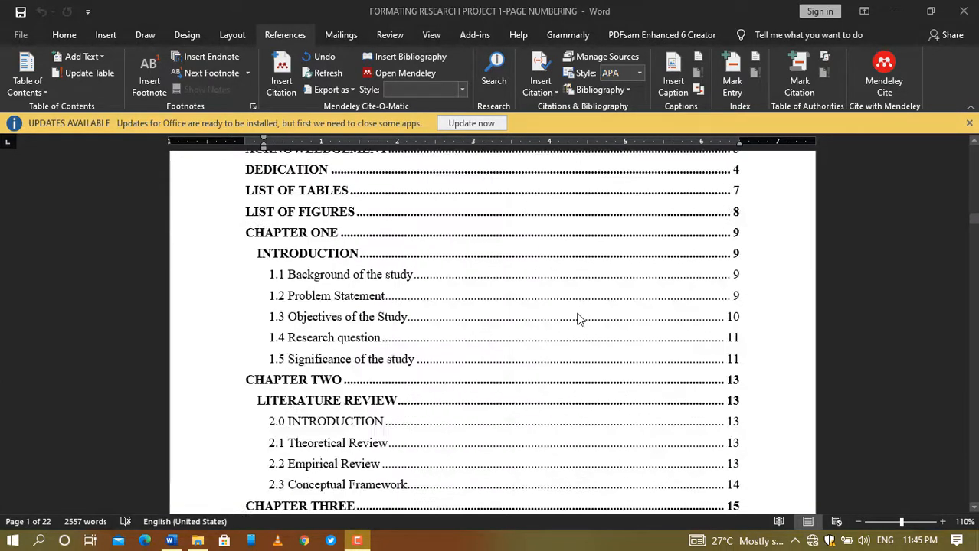
{"action": "scroll", "coordinate": [579, 320], "scroll_direction": "down", "scroll_amount": 15}
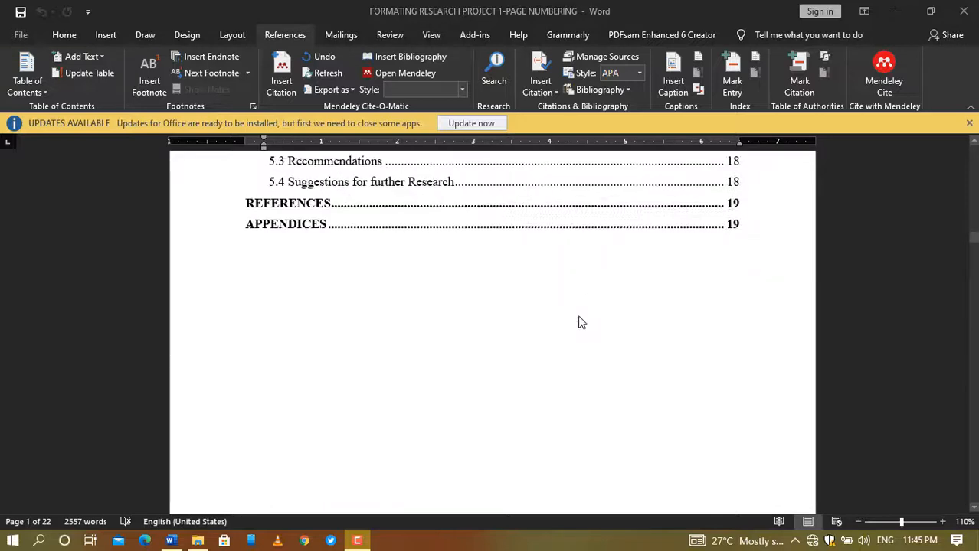
{"action": "scroll", "coordinate": [576, 324], "scroll_direction": "down", "scroll_amount": 15}
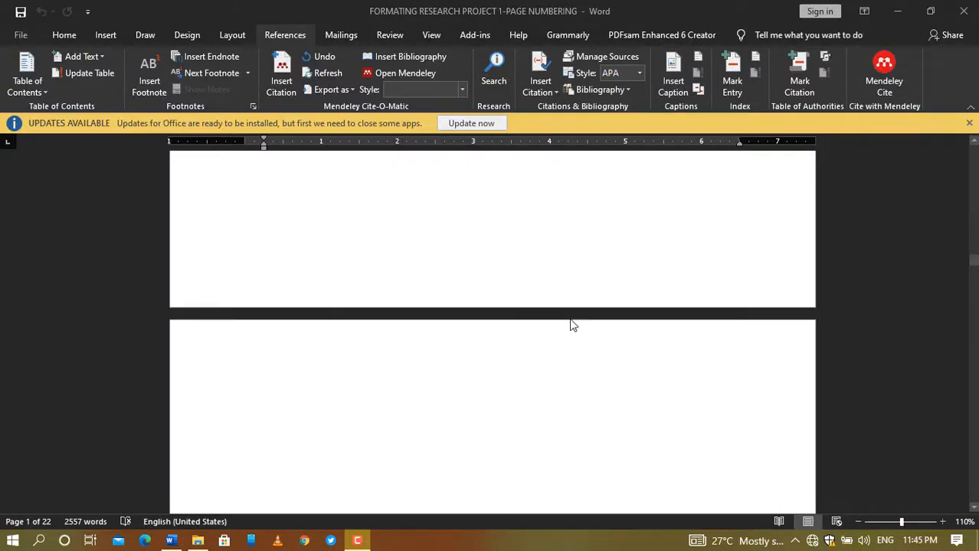
{"action": "scroll", "coordinate": [570, 327], "scroll_direction": "down", "scroll_amount": 8}
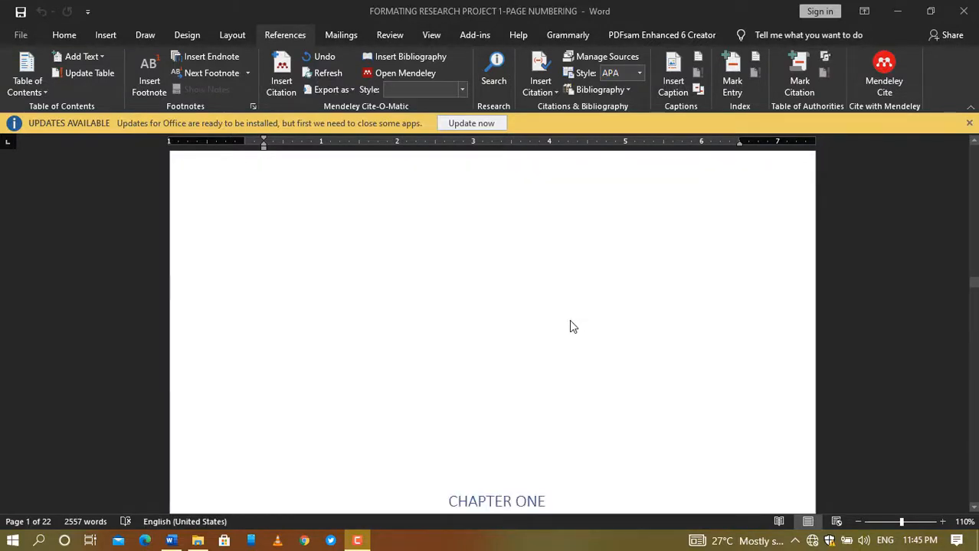
{"action": "scroll", "coordinate": [569, 319], "scroll_direction": "up", "scroll_amount": 5}
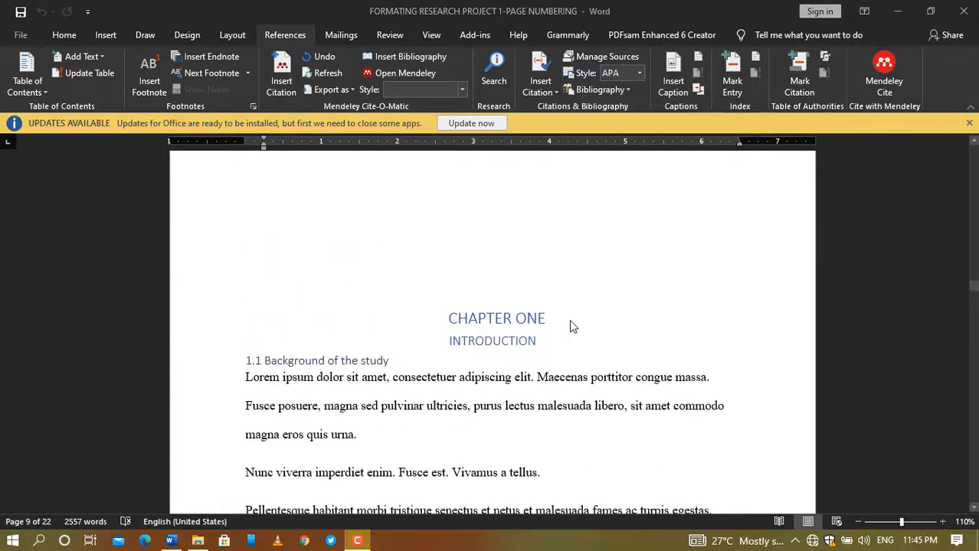
{"action": "scroll", "coordinate": [569, 321], "scroll_direction": "up", "scroll_amount": 6}
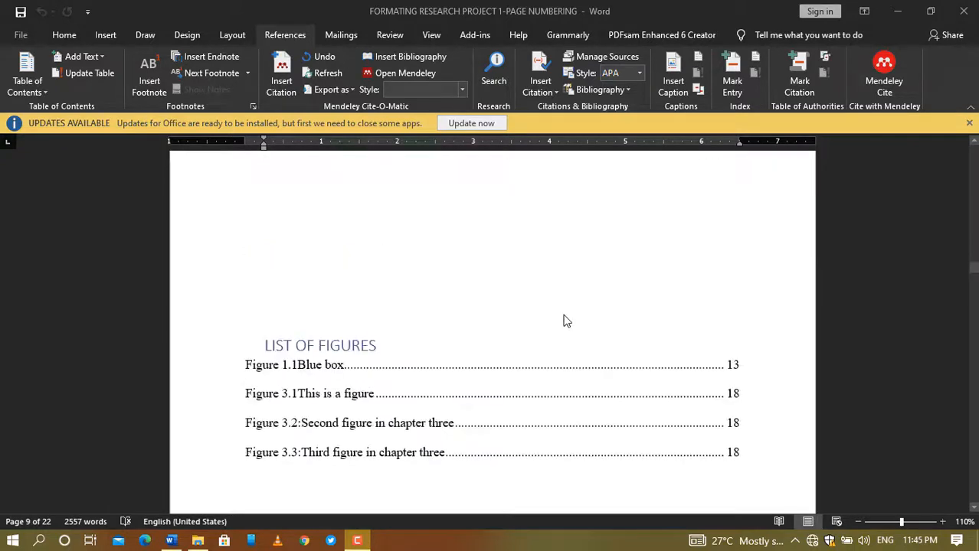
{"action": "scroll", "coordinate": [565, 318], "scroll_direction": "up", "scroll_amount": 4}
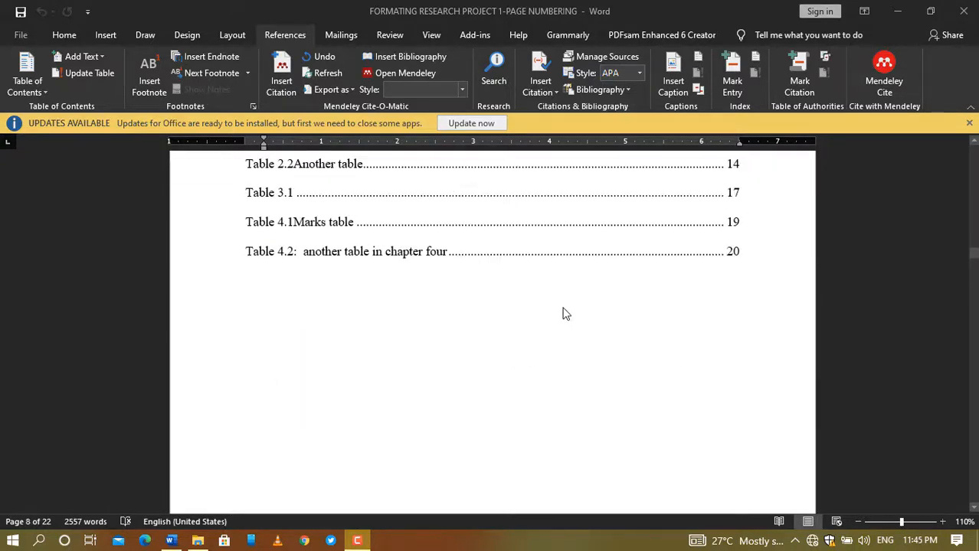
{"action": "scroll", "coordinate": [565, 314], "scroll_direction": "down", "scroll_amount": 3}
{"action": "scroll", "coordinate": [565, 314], "scroll_direction": "down", "scroll_amount": 5}
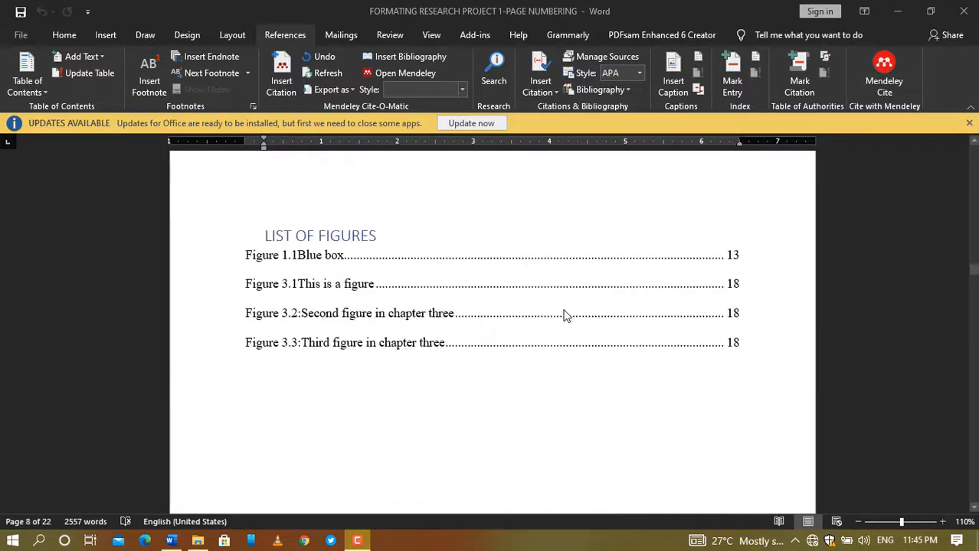
{"action": "scroll", "coordinate": [565, 316], "scroll_direction": "down", "scroll_amount": 6}
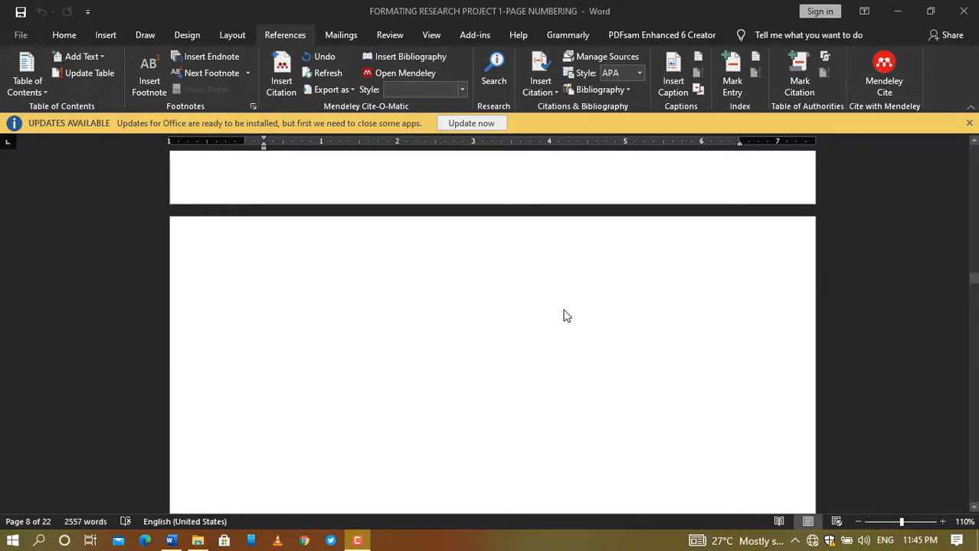
{"action": "scroll", "coordinate": [565, 315], "scroll_direction": "down", "scroll_amount": 4}
{"action": "scroll", "coordinate": [565, 315], "scroll_direction": "up", "scroll_amount": 6}
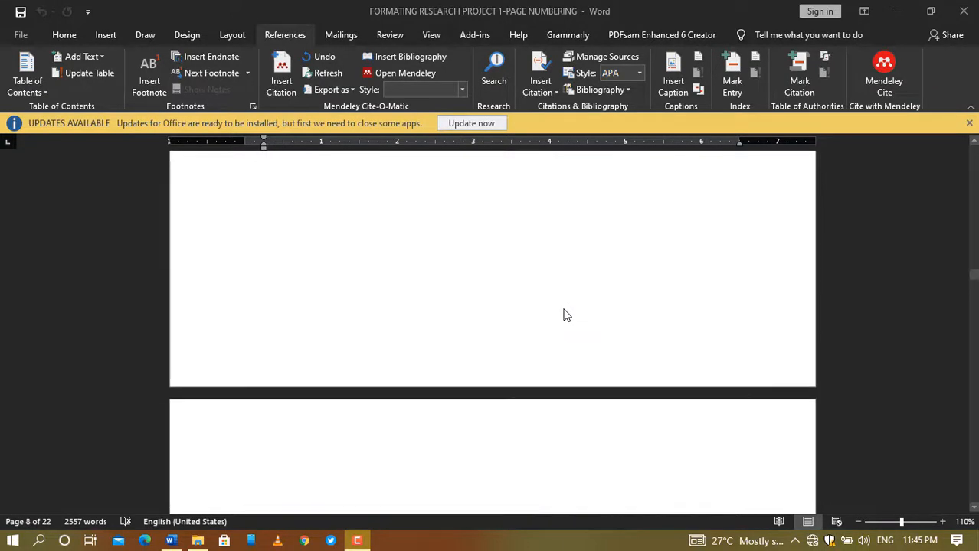
{"action": "scroll", "coordinate": [563, 314], "scroll_direction": "up", "scroll_amount": 6}
{"action": "scroll", "coordinate": [562, 312], "scroll_direction": "down", "scroll_amount": 8}
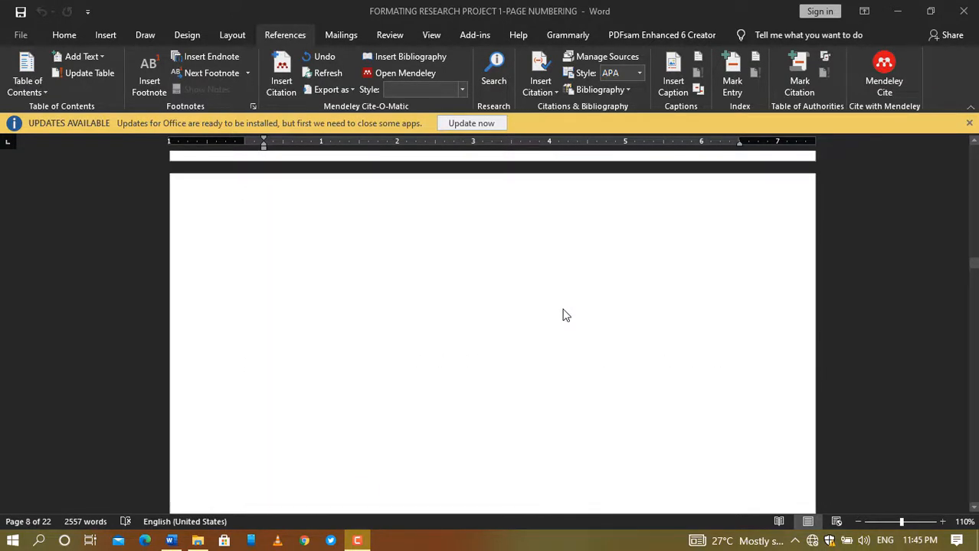
{"action": "scroll", "coordinate": [560, 316], "scroll_direction": "up", "scroll_amount": 3}
{"action": "scroll", "coordinate": [558, 315], "scroll_direction": "up", "scroll_amount": 3}
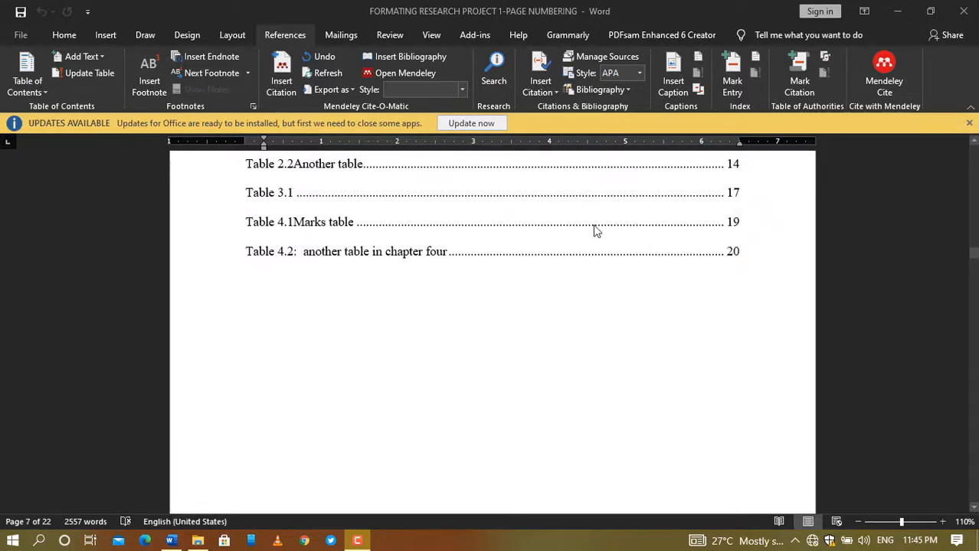
{"action": "scroll", "coordinate": [597, 296], "scroll_direction": "down", "scroll_amount": 3}
{"action": "scroll", "coordinate": [567, 260], "scroll_direction": "up", "scroll_amount": 15}
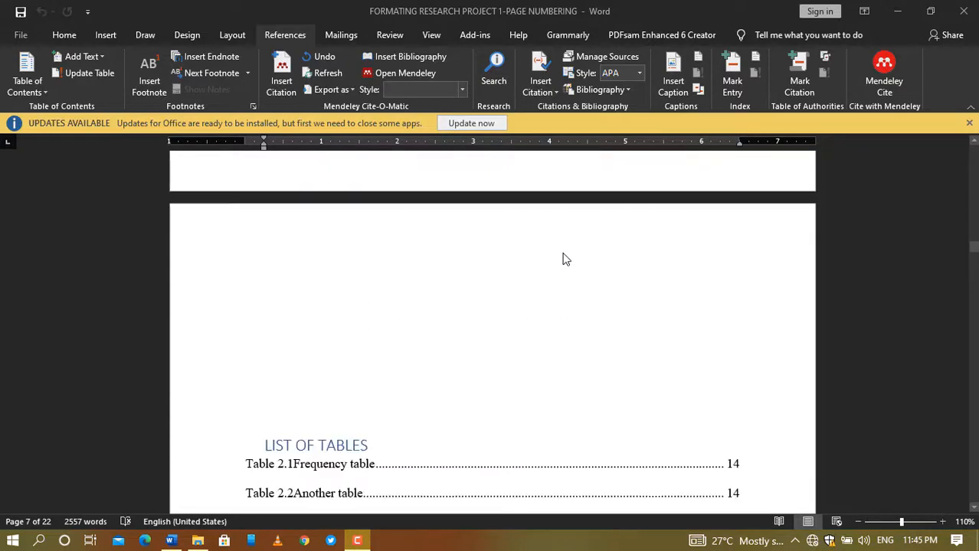
{"action": "scroll", "coordinate": [561, 252], "scroll_direction": "up", "scroll_amount": 12}
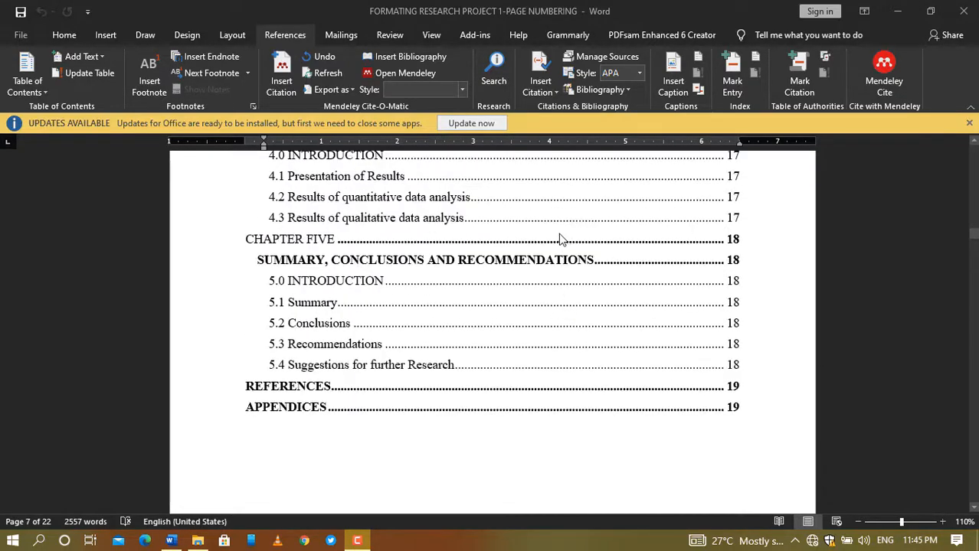
{"action": "scroll", "coordinate": [559, 238], "scroll_direction": "up", "scroll_amount": 10}
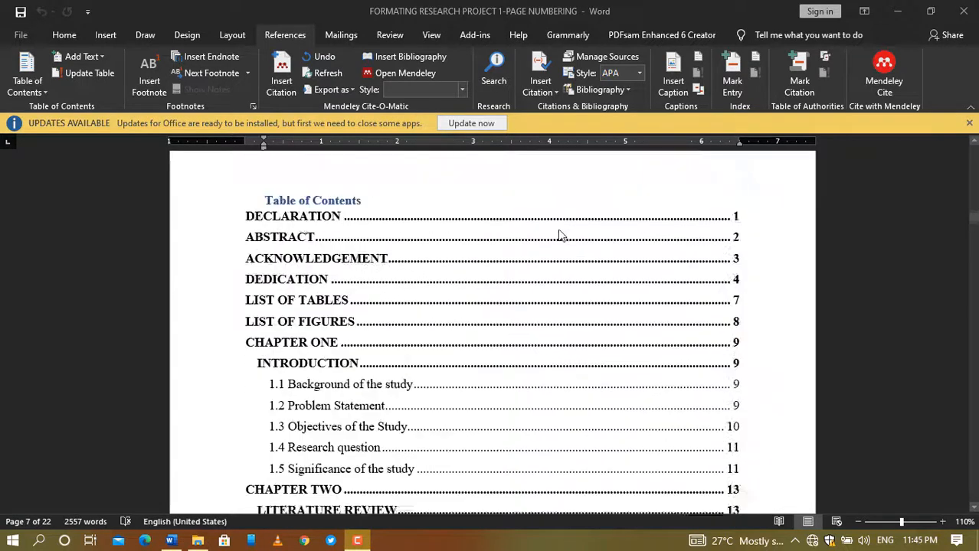
{"action": "scroll", "coordinate": [560, 235], "scroll_direction": "up", "scroll_amount": 8}
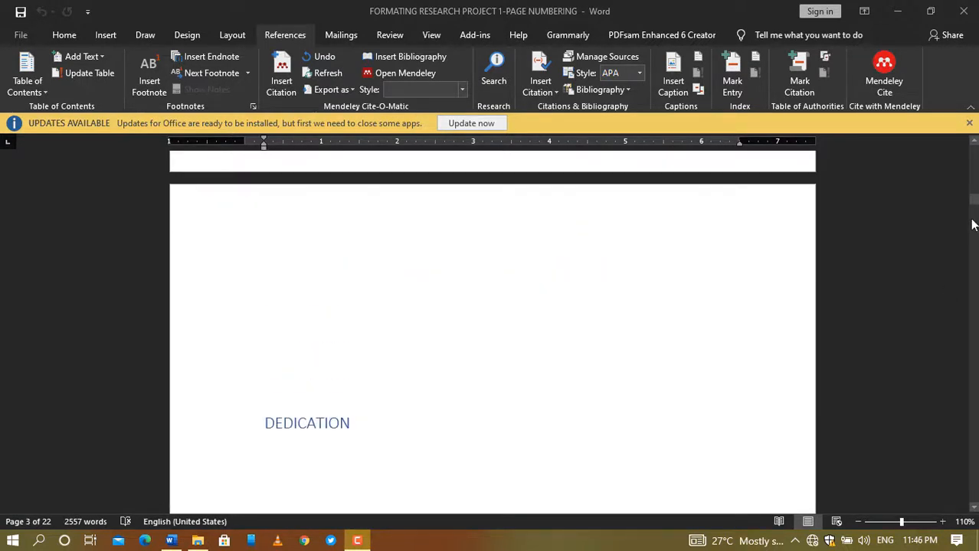
{"action": "left_click_drag", "start_coordinate": [975, 204], "coordinate": [974, 140]}
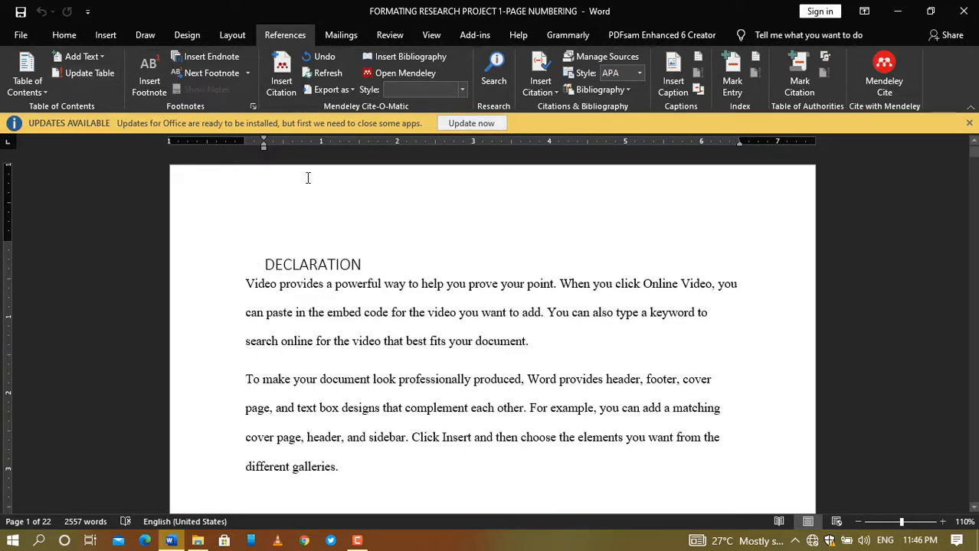
{"action": "left_click", "coordinate": [106, 35]}
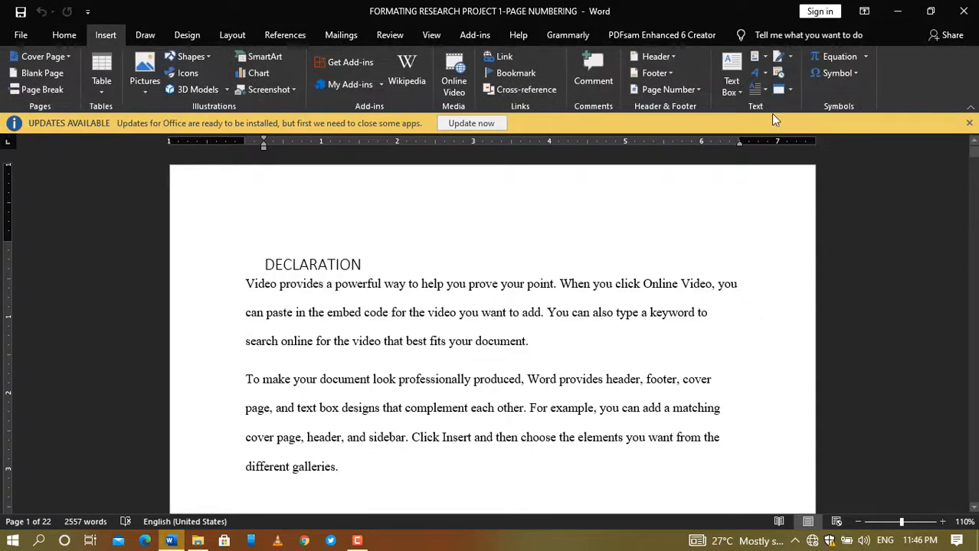
{"action": "left_click", "coordinate": [699, 90]}
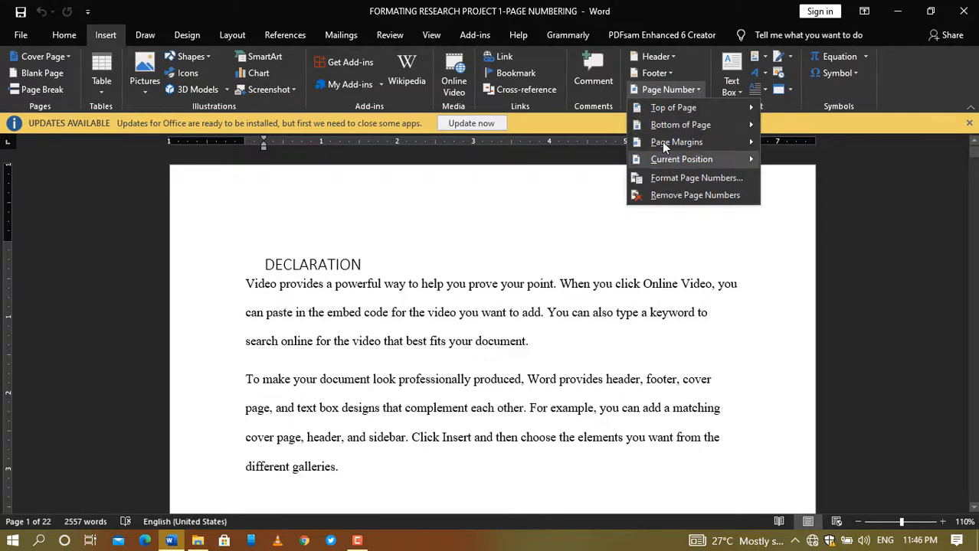
{"action": "mouse_move", "coordinate": [665, 160]}
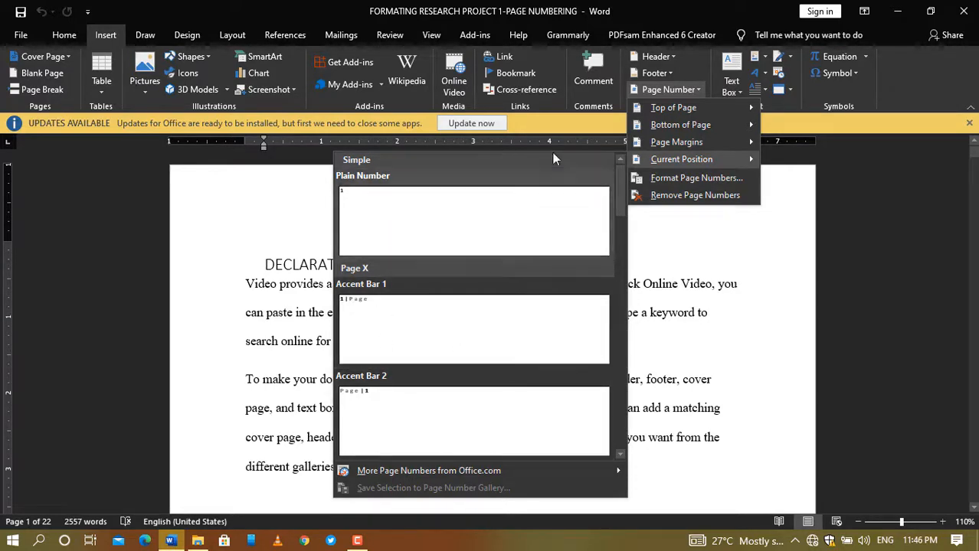
{"action": "left_click", "coordinate": [626, 8]}
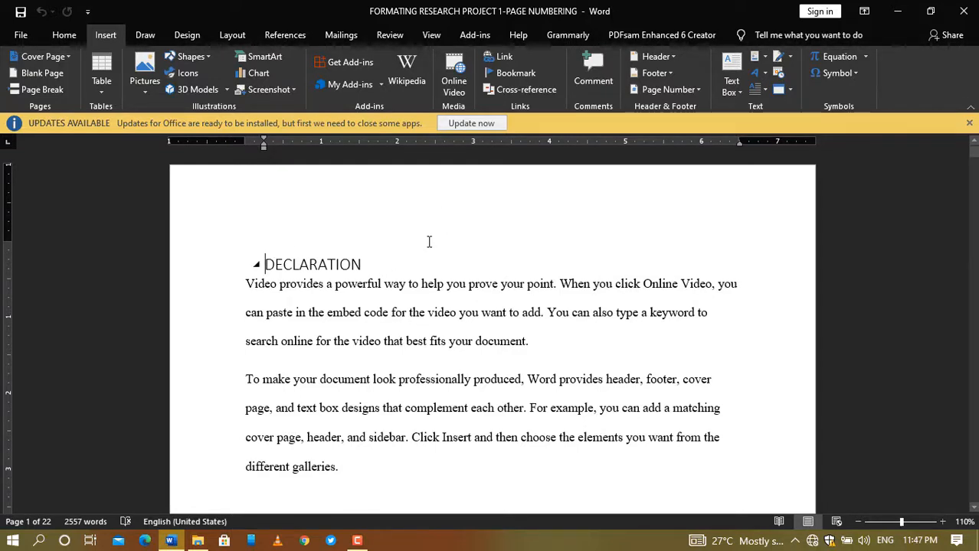
Step: Scroll down to the CHAPTER ONE heading, collapsing and re-expanding its section
{"action": "scroll", "coordinate": [496, 238], "scroll_direction": "down", "scroll_amount": 5}
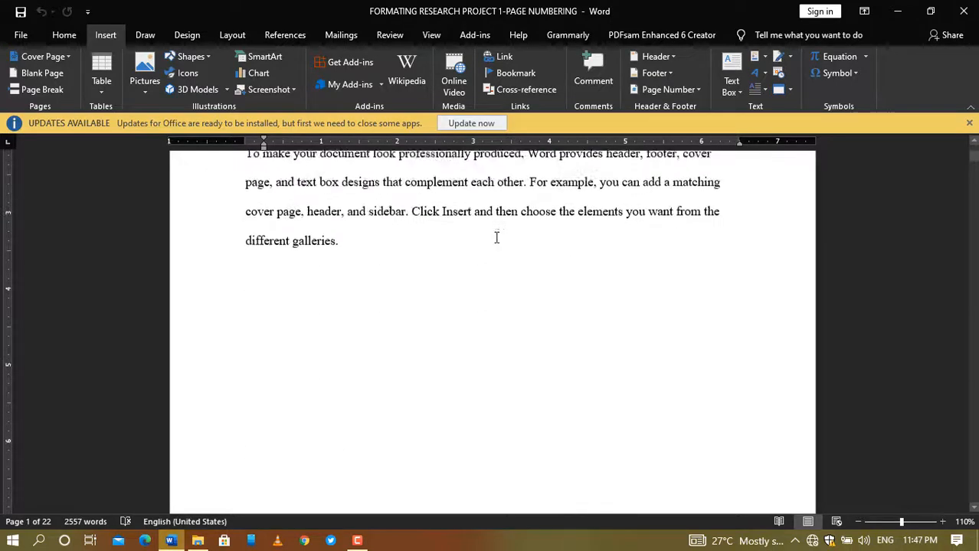
{"action": "scroll", "coordinate": [496, 238], "scroll_direction": "up", "scroll_amount": 2}
{"action": "scroll", "coordinate": [496, 238], "scroll_direction": "up", "scroll_amount": 3}
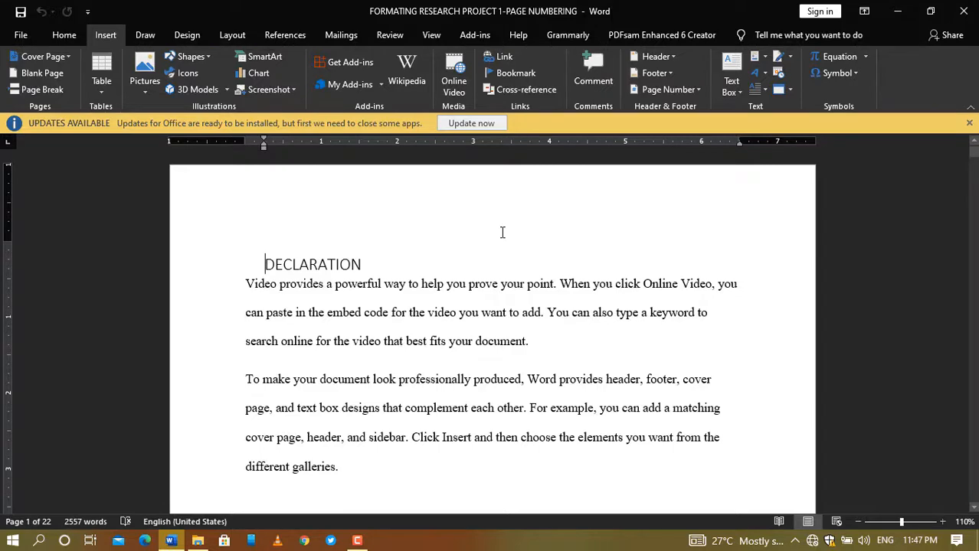
{"action": "scroll", "coordinate": [503, 233], "scroll_direction": "down", "scroll_amount": 10}
{"action": "scroll", "coordinate": [505, 236], "scroll_direction": "down", "scroll_amount": 15}
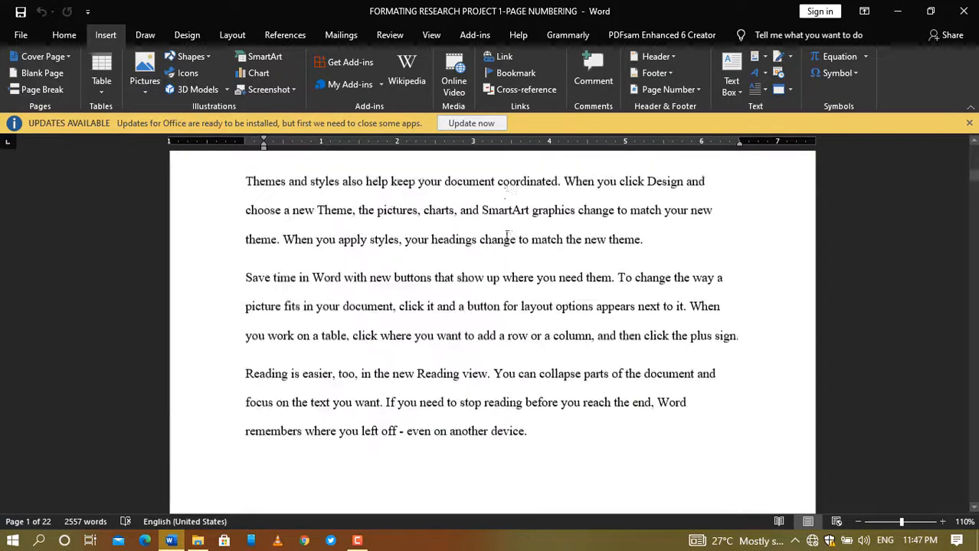
{"action": "scroll", "coordinate": [506, 238], "scroll_direction": "down", "scroll_amount": 15}
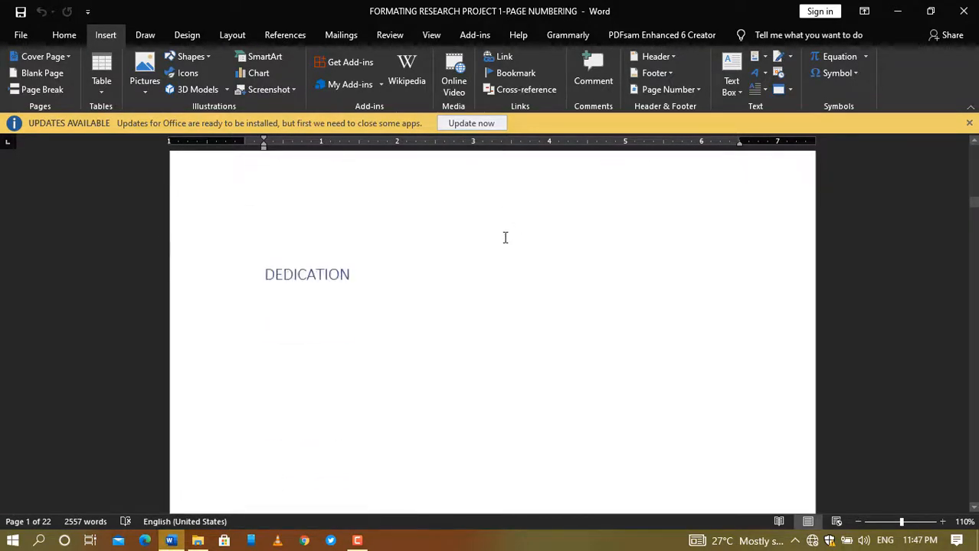
{"action": "scroll", "coordinate": [509, 247], "scroll_direction": "down", "scroll_amount": 15}
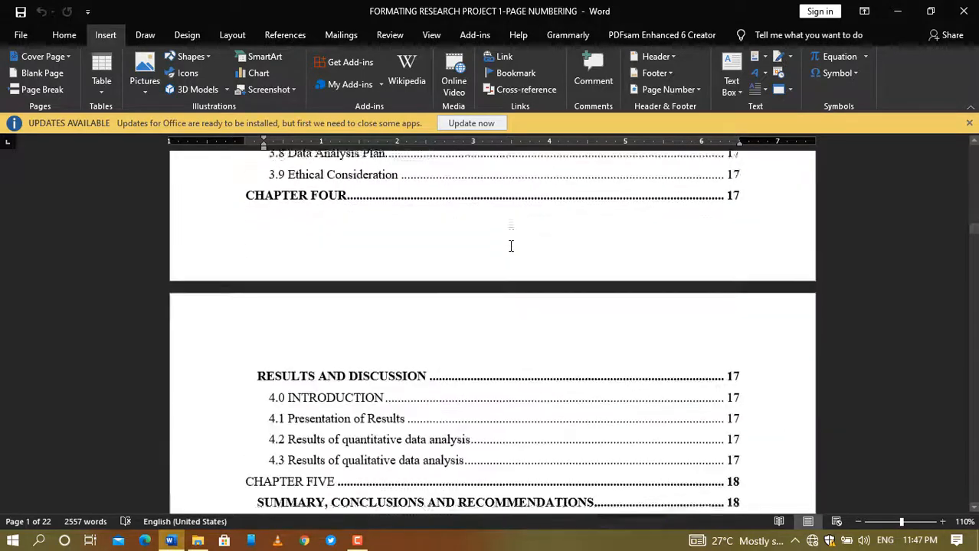
{"action": "scroll", "coordinate": [513, 250], "scroll_direction": "down", "scroll_amount": 15}
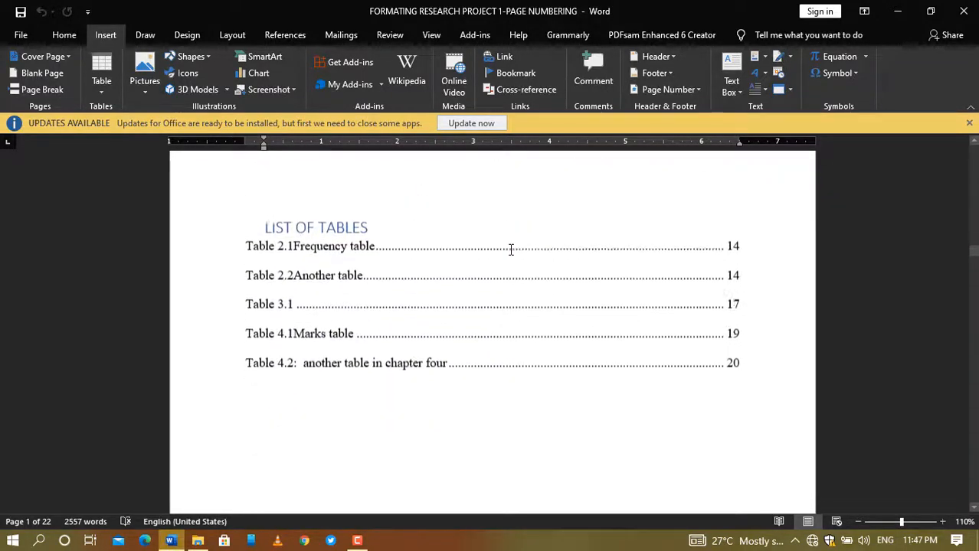
{"action": "scroll", "coordinate": [511, 247], "scroll_direction": "down", "scroll_amount": 15}
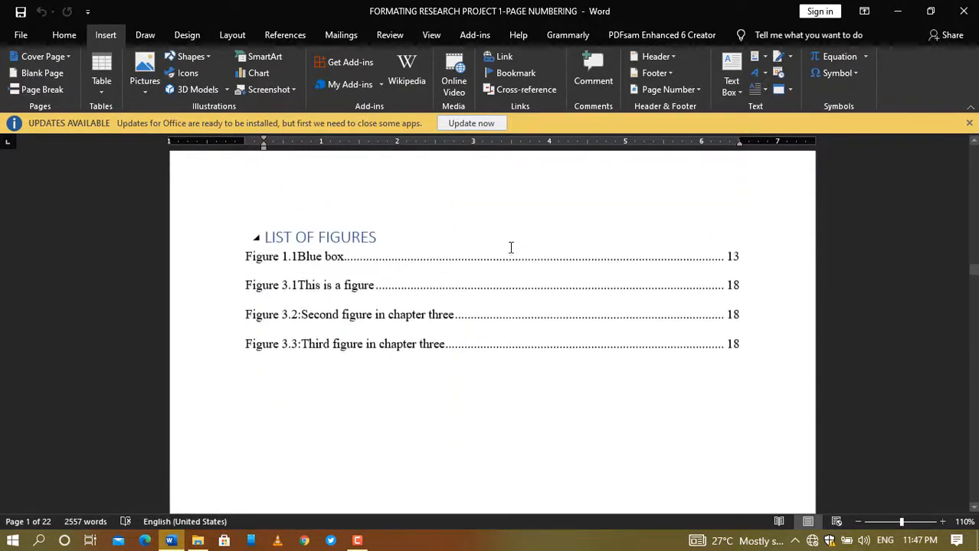
{"action": "scroll", "coordinate": [511, 247], "scroll_direction": "down", "scroll_amount": 3}
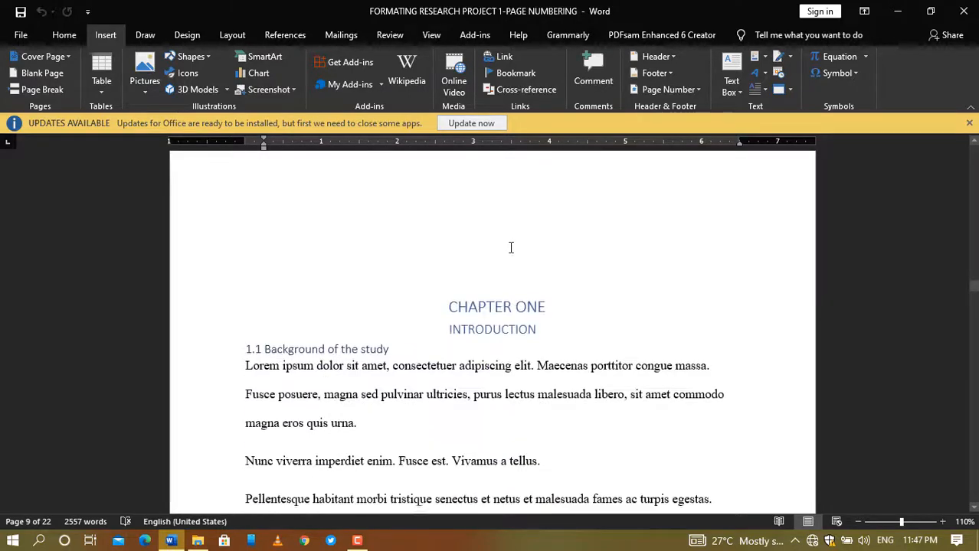
{"action": "left_click", "coordinate": [442, 251]}
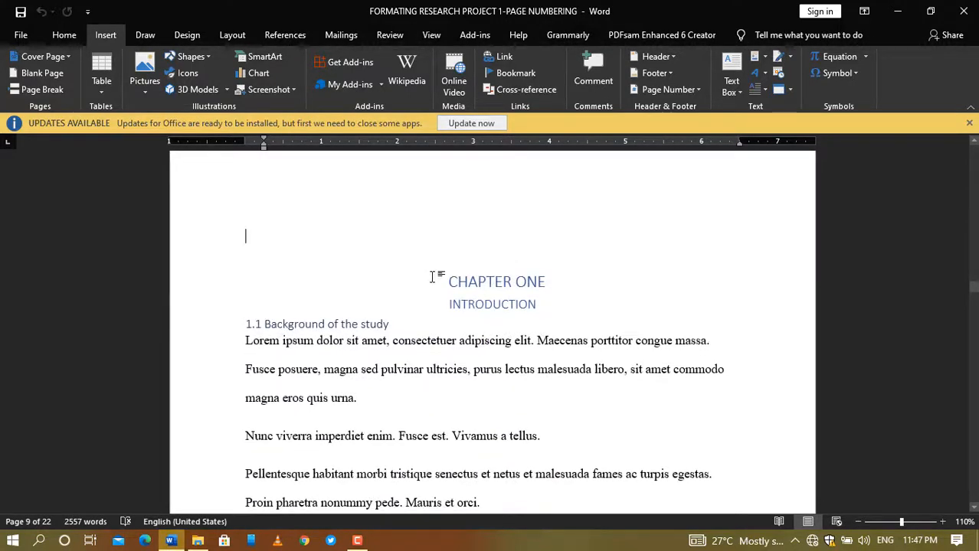
{"action": "left_click", "coordinate": [432, 281]}
{"action": "scroll", "coordinate": [432, 281], "scroll_direction": "down", "scroll_amount": 3}
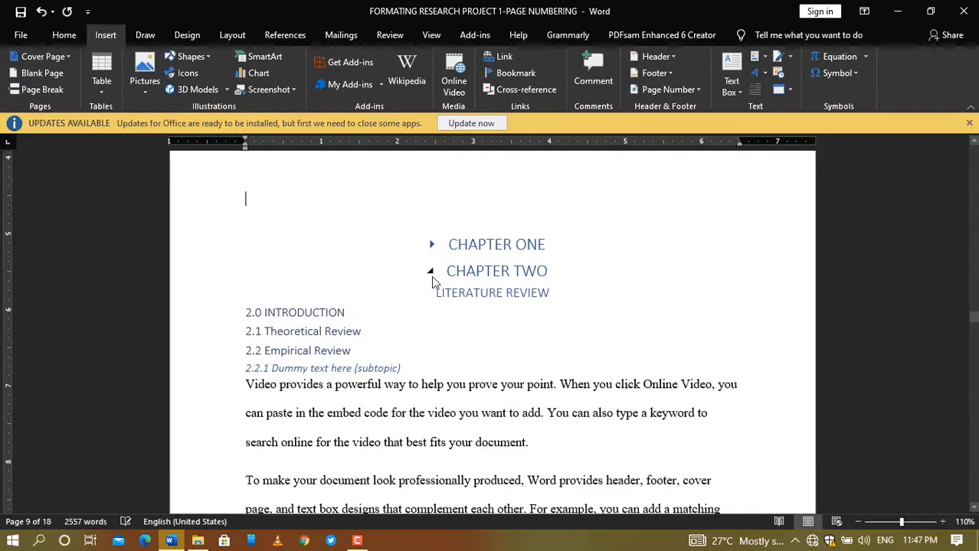
{"action": "scroll", "coordinate": [432, 284], "scroll_direction": "up", "scroll_amount": 1}
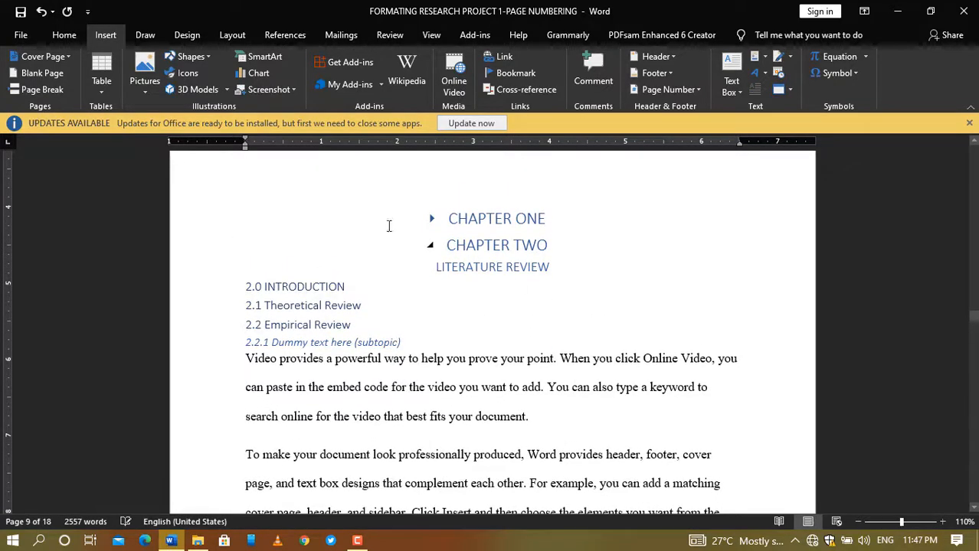
{"action": "left_click", "coordinate": [431, 219]}
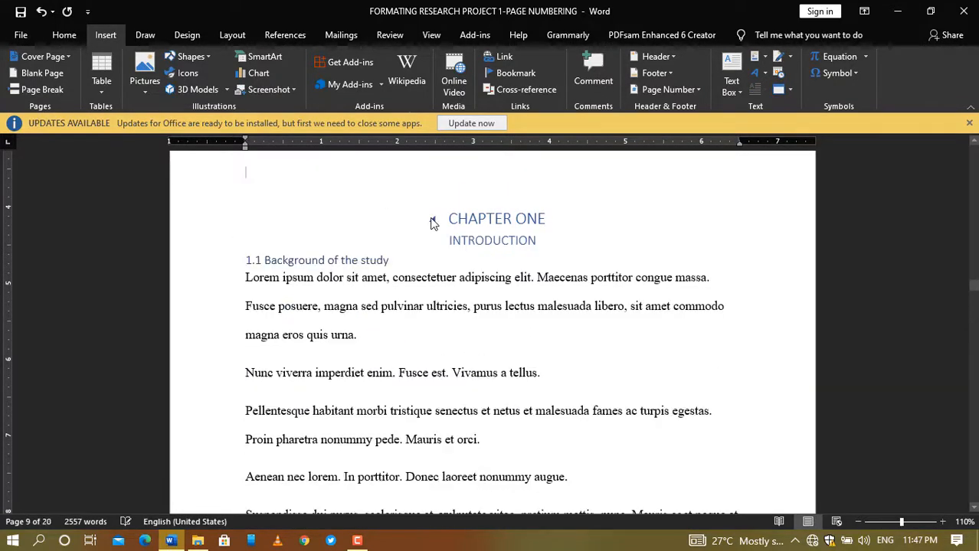
{"action": "scroll", "coordinate": [432, 302], "scroll_direction": "up", "scroll_amount": 2}
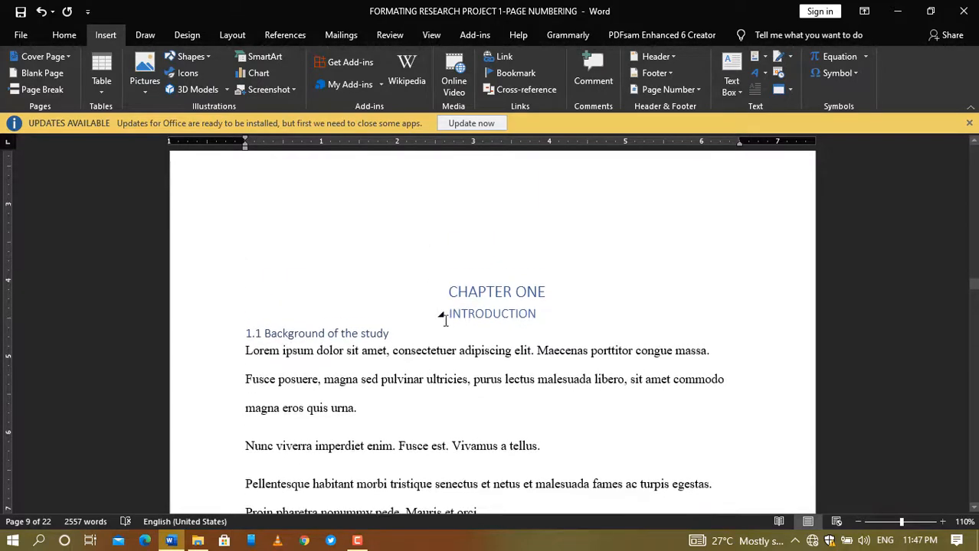
{"action": "scroll", "coordinate": [431, 273], "scroll_direction": "up", "scroll_amount": 8}
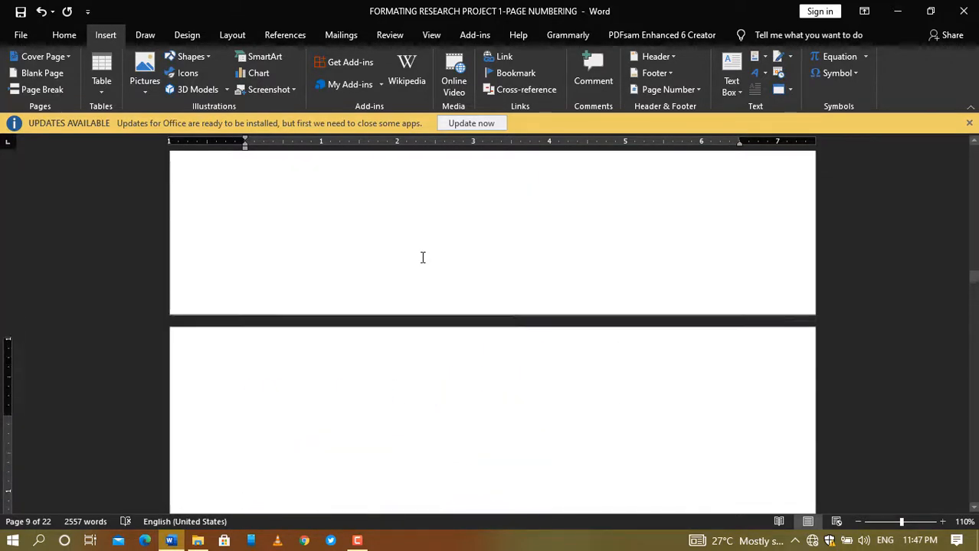
{"action": "scroll", "coordinate": [422, 254], "scroll_direction": "up", "scroll_amount": 2}
{"action": "scroll", "coordinate": [404, 398], "scroll_direction": "down", "scroll_amount": 6}
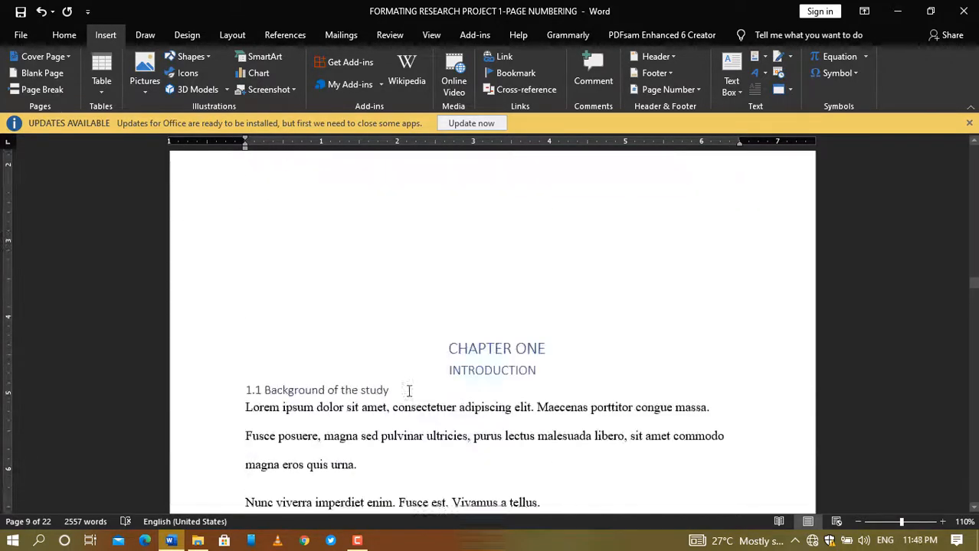
Step: Delete the empty lines above CHAPTER ONE so the chapter starts at the top of its page
{"action": "left_click", "coordinate": [412, 277]}
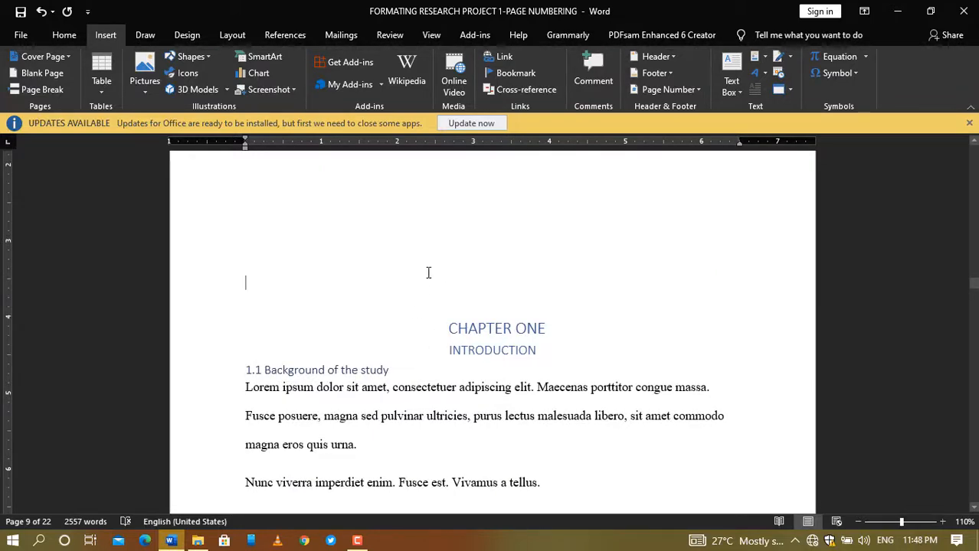
{"action": "scroll", "coordinate": [431, 318], "scroll_direction": "down", "scroll_amount": 12}
{"action": "scroll", "coordinate": [431, 318], "scroll_direction": "up", "scroll_amount": 10}
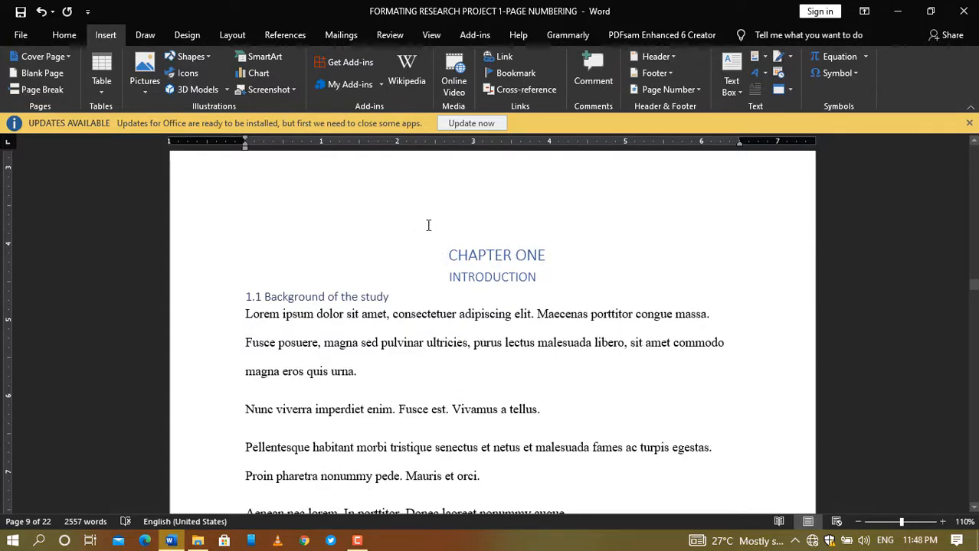
{"action": "scroll", "coordinate": [428, 225], "scroll_direction": "down", "scroll_amount": 1}
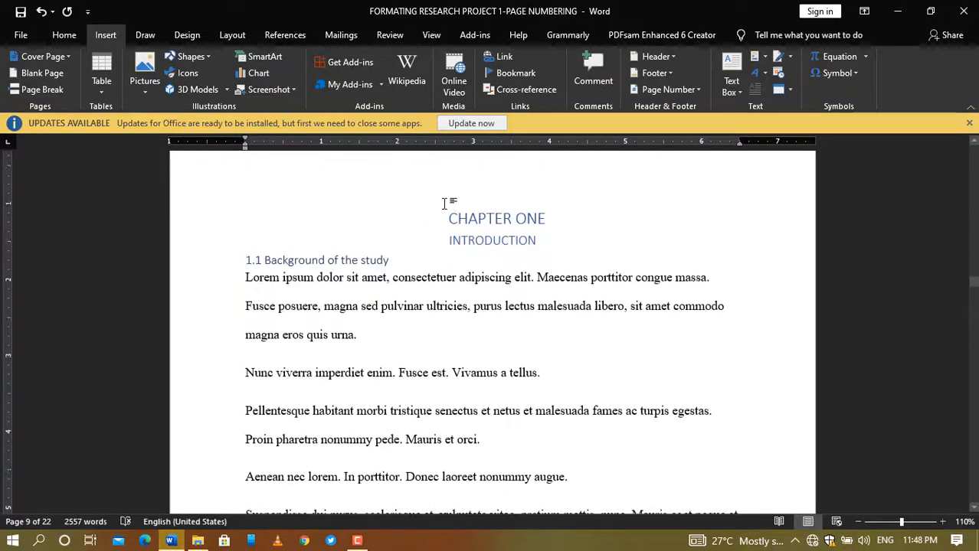
{"action": "scroll", "coordinate": [444, 203], "scroll_direction": "up", "scroll_amount": 5}
{"action": "key", "text": "BackSpace"}
{"action": "key", "text": "BackSpace"}
{"action": "key", "text": "BackSpace"}
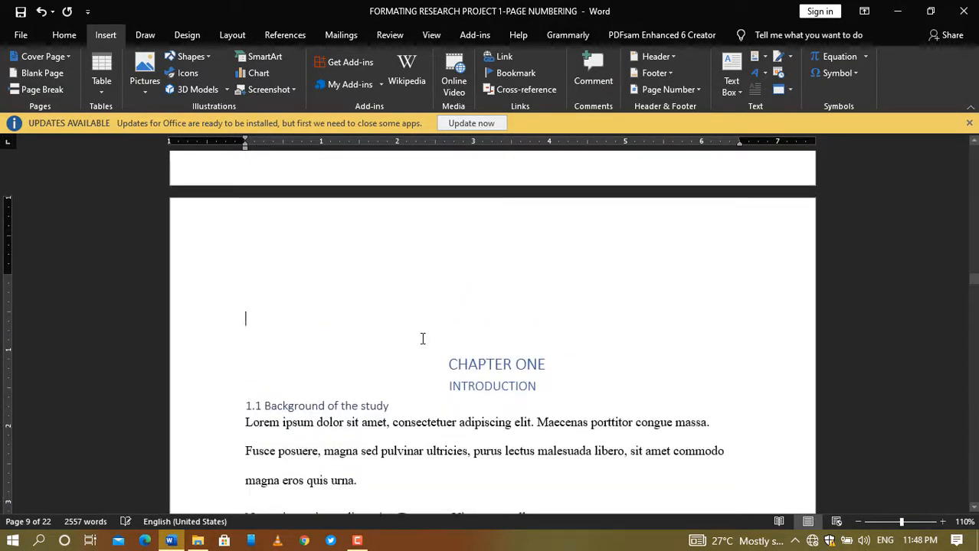
{"action": "scroll", "coordinate": [438, 348], "scroll_direction": "down", "scroll_amount": 8}
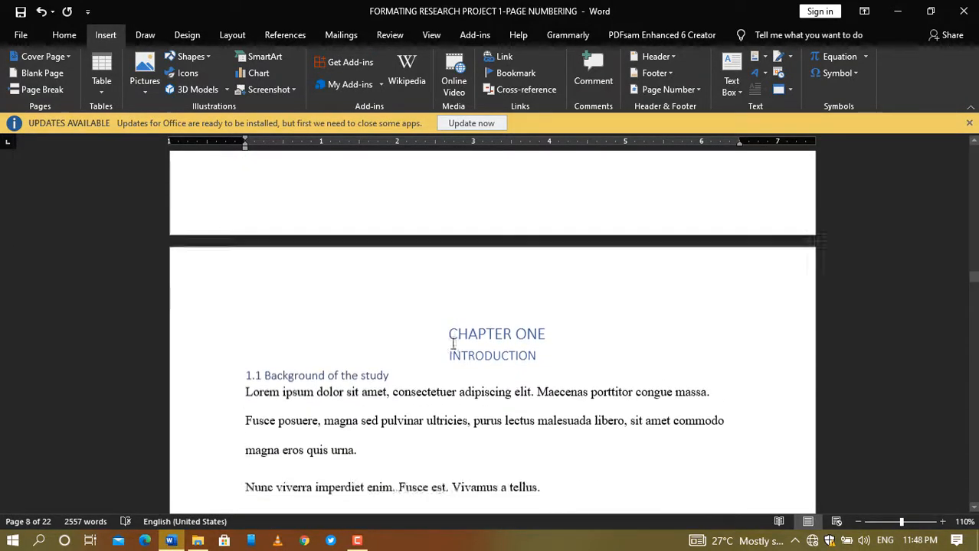
{"action": "scroll", "coordinate": [452, 345], "scroll_direction": "up", "scroll_amount": 7}
{"action": "scroll", "coordinate": [455, 350], "scroll_direction": "up", "scroll_amount": 7}
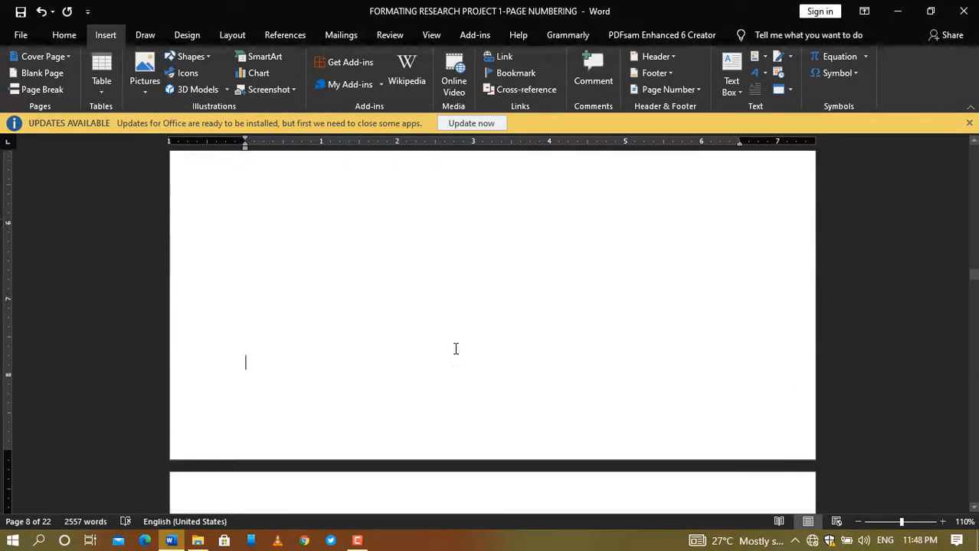
{"action": "scroll", "coordinate": [406, 306], "scroll_direction": "down", "scroll_amount": 8}
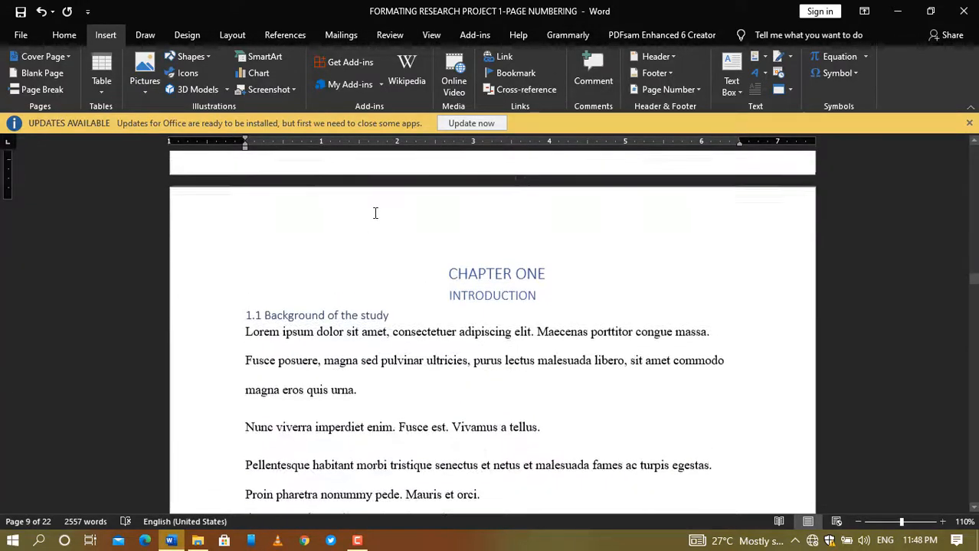
{"action": "scroll", "coordinate": [398, 268], "scroll_direction": "up", "scroll_amount": 4}
{"action": "scroll", "coordinate": [415, 299], "scroll_direction": "down", "scroll_amount": 1}
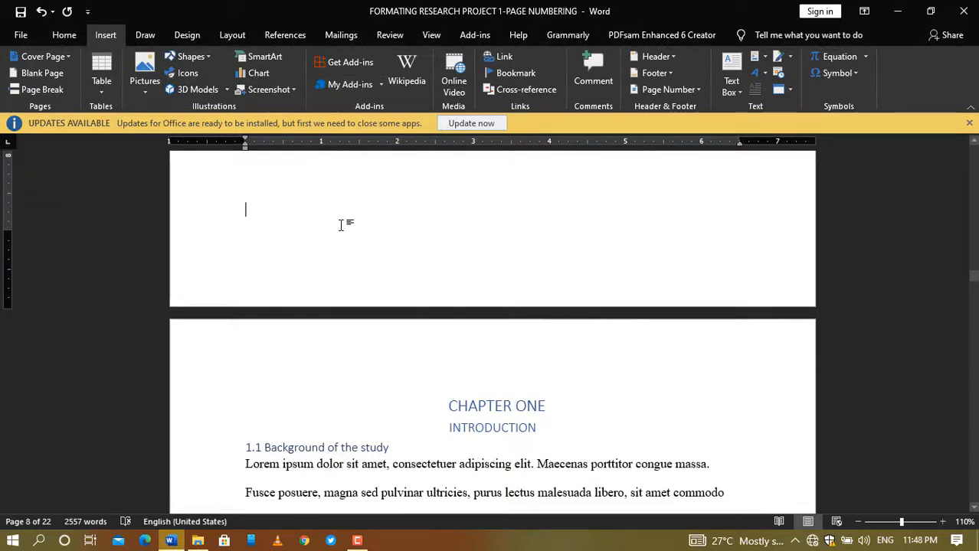
{"action": "scroll", "coordinate": [349, 212], "scroll_direction": "up", "scroll_amount": 10}
{"action": "scroll", "coordinate": [355, 232], "scroll_direction": "down", "scroll_amount": 10}
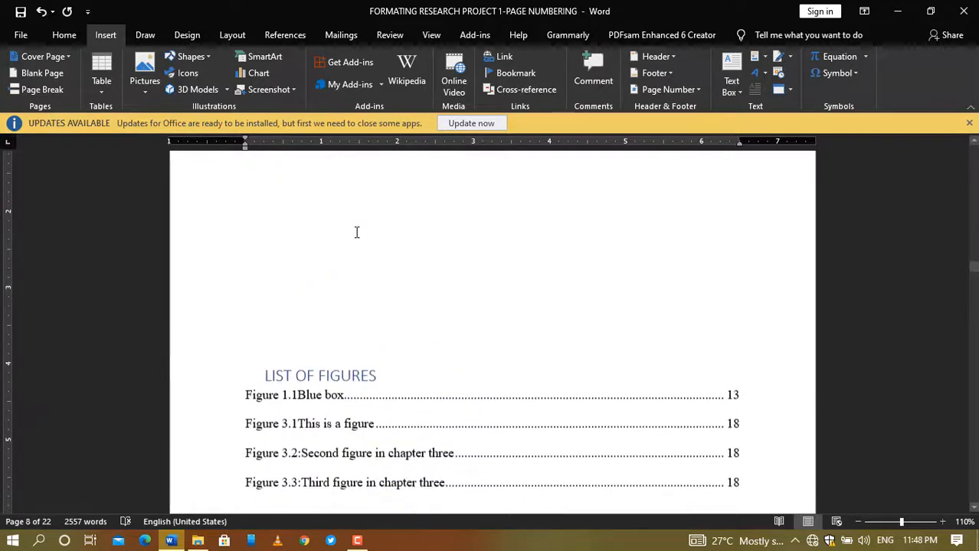
{"action": "scroll", "coordinate": [358, 229], "scroll_direction": "down", "scroll_amount": 4}
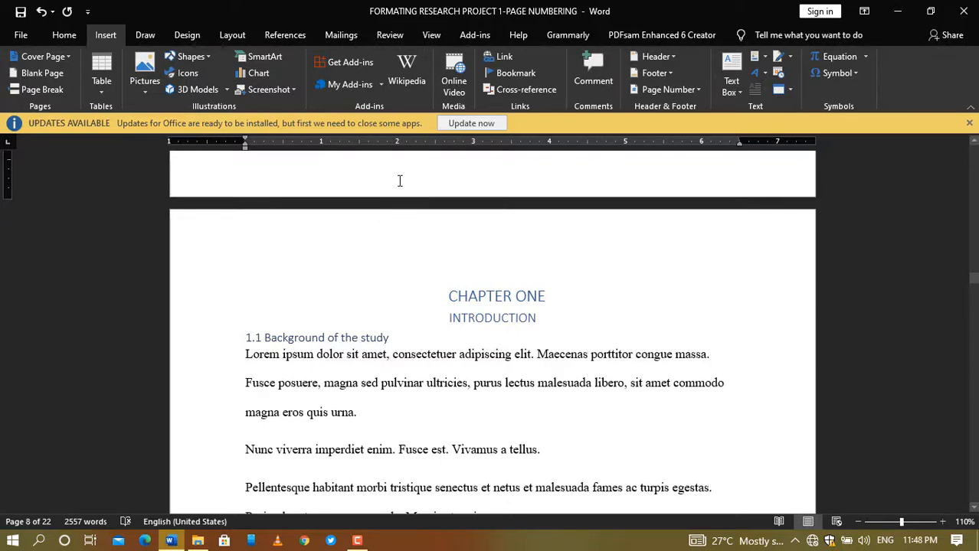
{"action": "scroll", "coordinate": [431, 212], "scroll_direction": "up", "scroll_amount": 3}
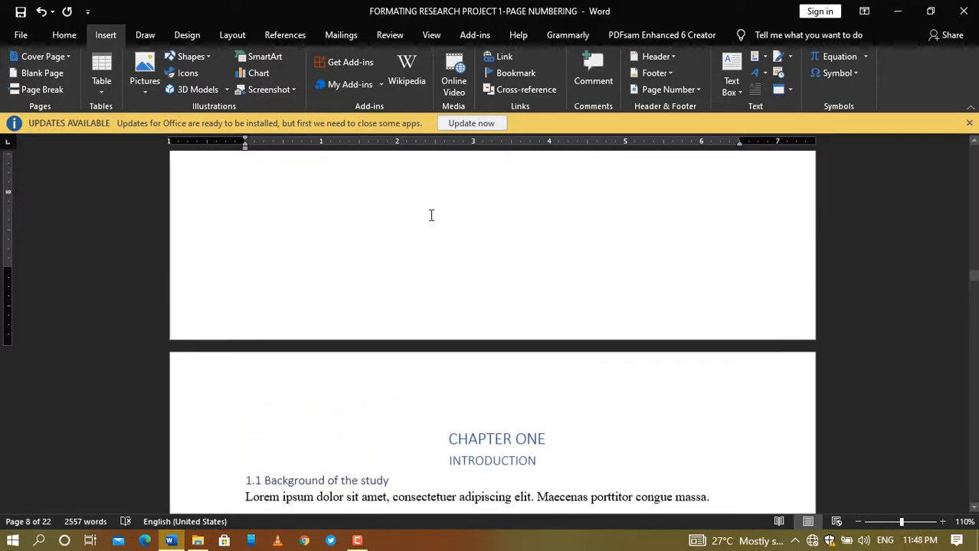
Step: Insert a section break from Layout > Breaks at the end of the page before CHAPTER ONE
{"action": "left_click", "coordinate": [450, 343]}
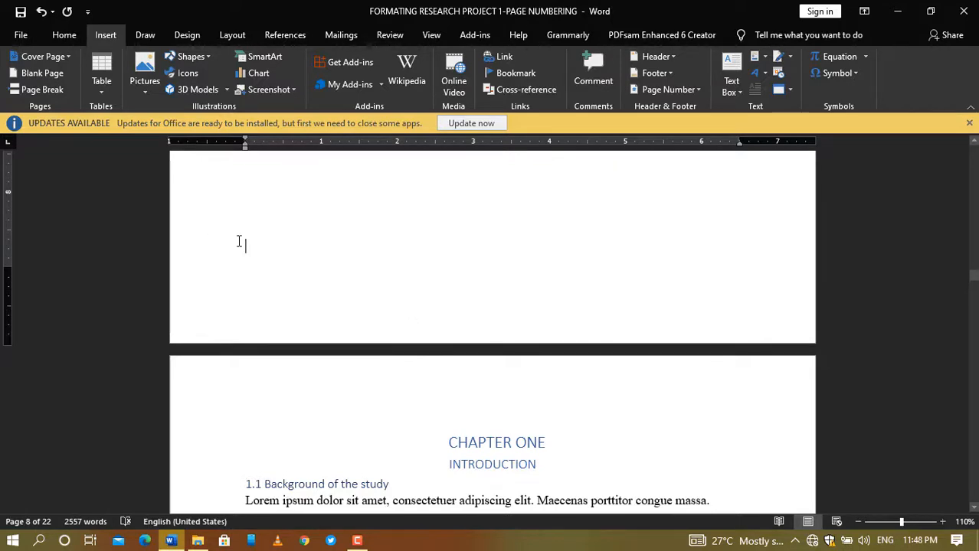
{"action": "left_click", "coordinate": [230, 35]}
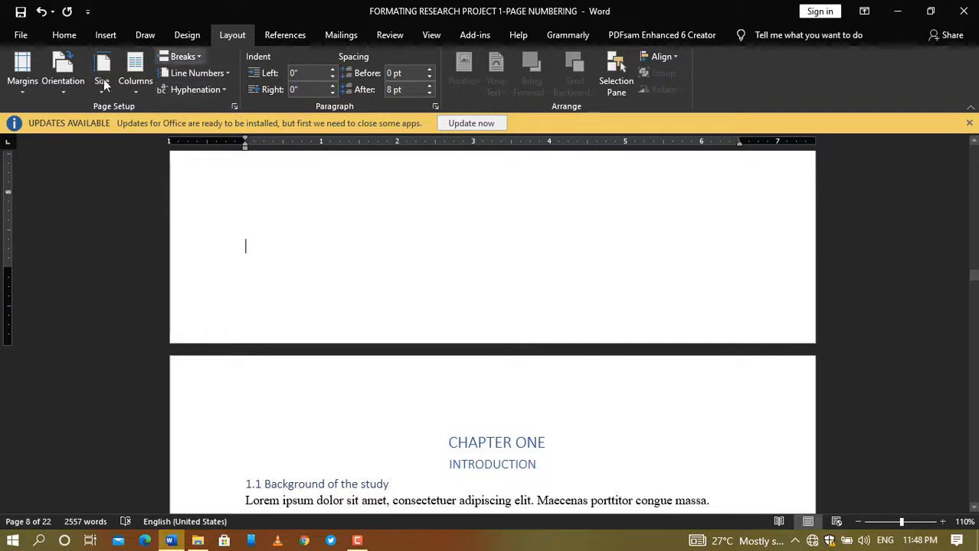
{"action": "left_click", "coordinate": [200, 60]}
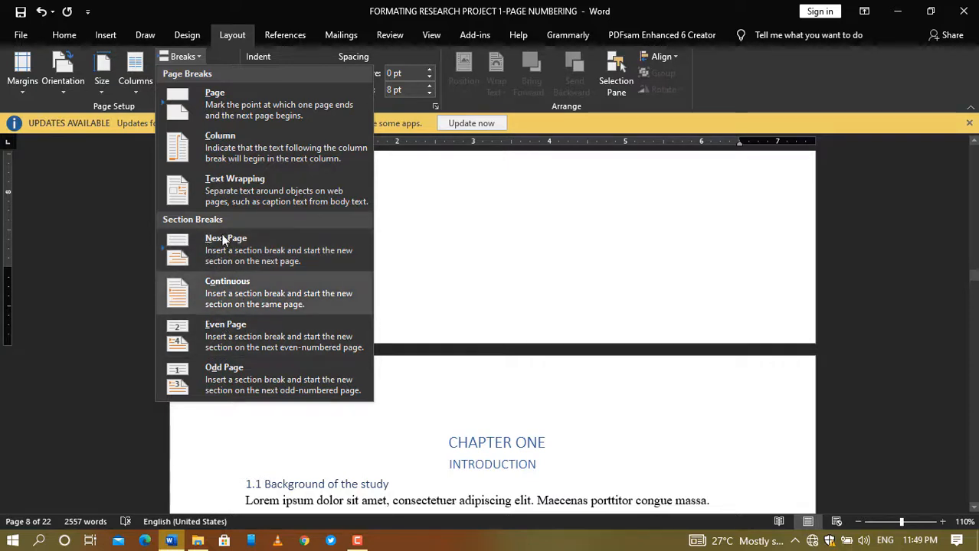
{"action": "left_click", "coordinate": [209, 297]}
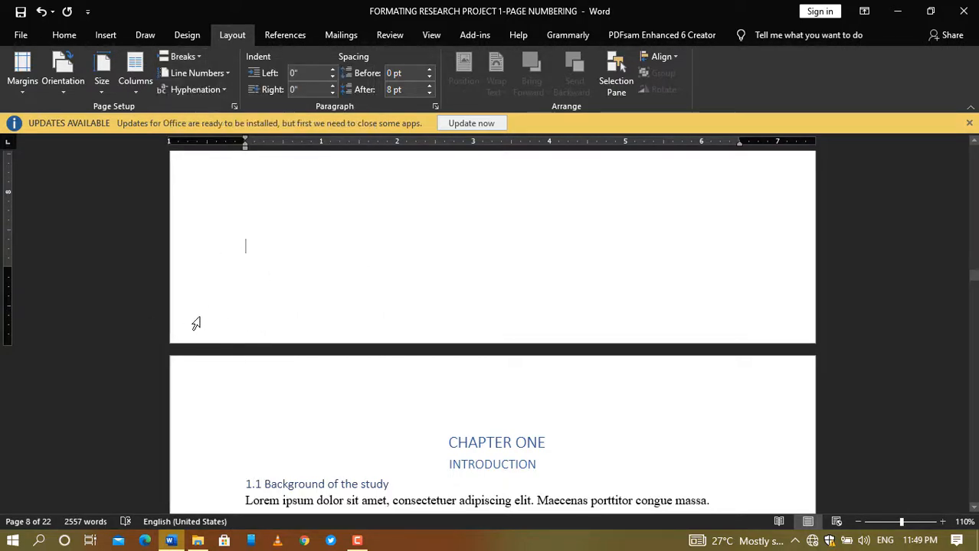
Step: Return to page 1 and place the cursor in the DECLARATION text
{"action": "scroll", "coordinate": [201, 322], "scroll_direction": "up", "scroll_amount": 5}
{"action": "scroll", "coordinate": [255, 317], "scroll_direction": "down", "scroll_amount": 6}
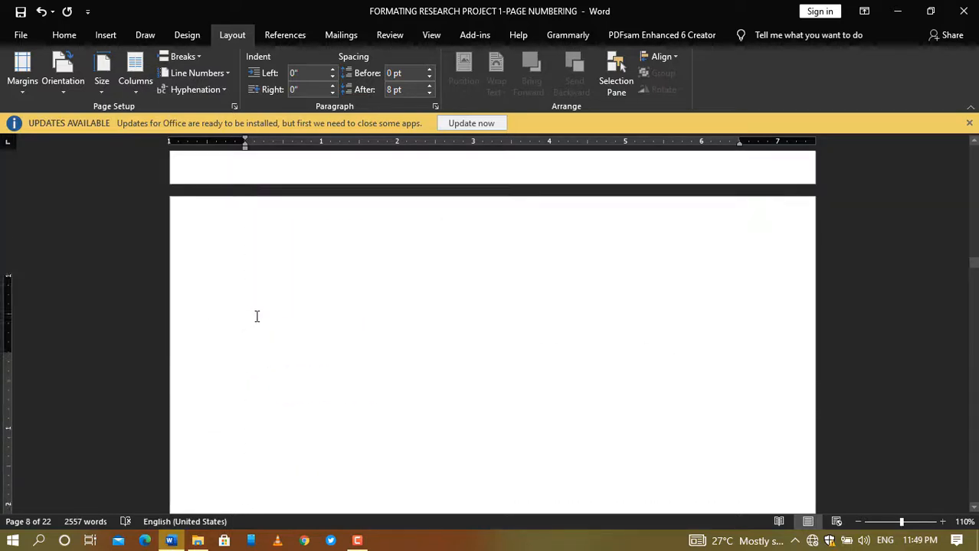
{"action": "scroll", "coordinate": [264, 294], "scroll_direction": "down", "scroll_amount": 3}
{"action": "scroll", "coordinate": [268, 280], "scroll_direction": "up", "scroll_amount": 4}
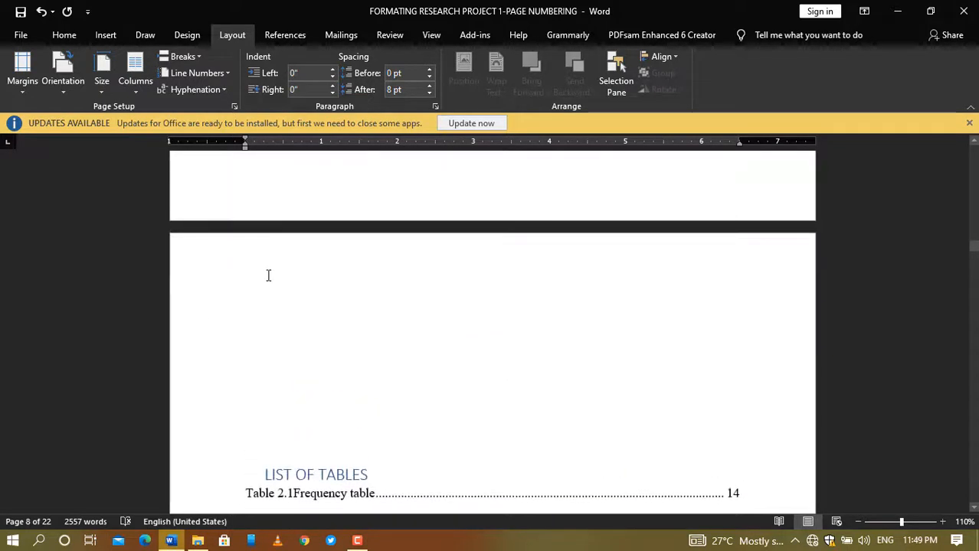
{"action": "left_click_drag", "start_coordinate": [972, 249], "coordinate": [972, 254]}
{"action": "left_click", "coordinate": [459, 313]}
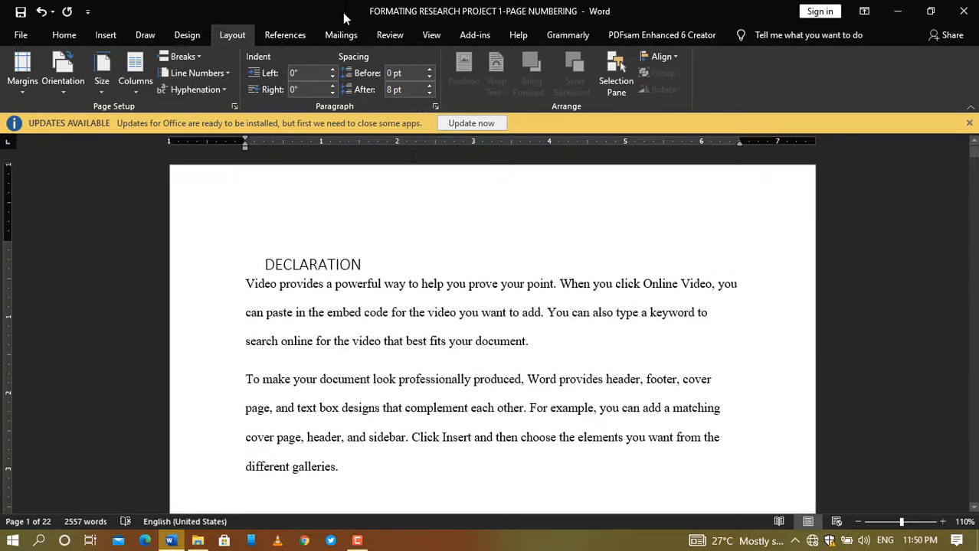
Step: Format the front-matter page numbers as lowercase roman numerals (i, ii, iii) starting at i
{"action": "left_click", "coordinate": [116, 38]}
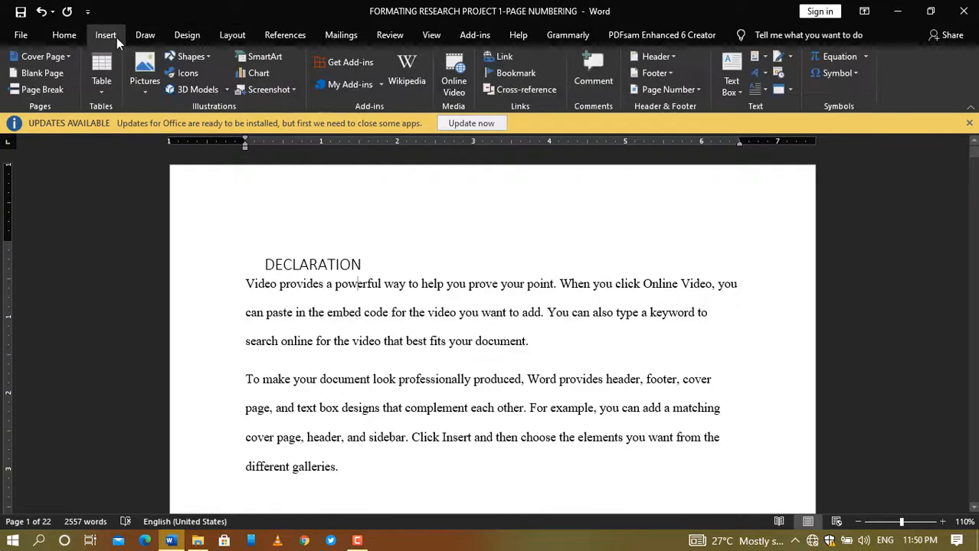
{"action": "left_click", "coordinate": [699, 89]}
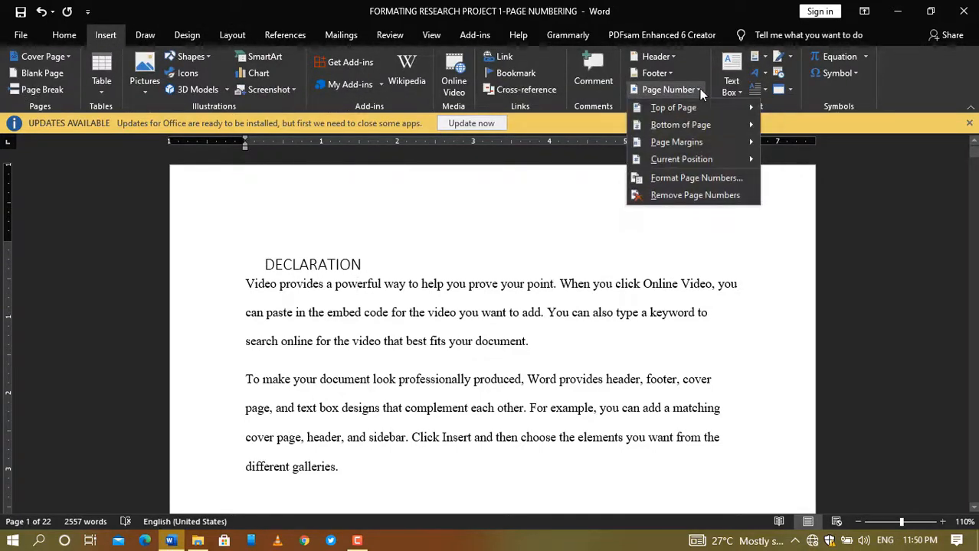
{"action": "left_click", "coordinate": [675, 181]}
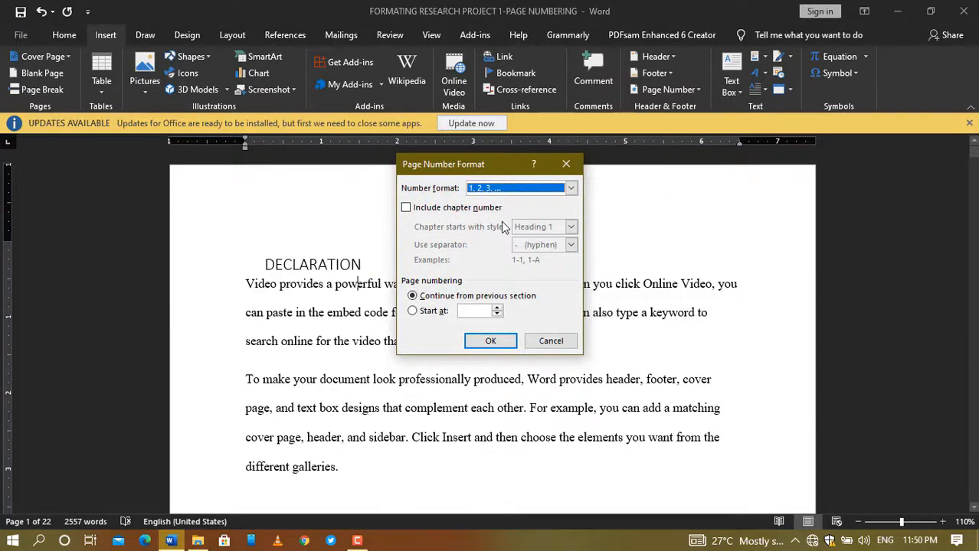
{"action": "left_click", "coordinate": [570, 190]}
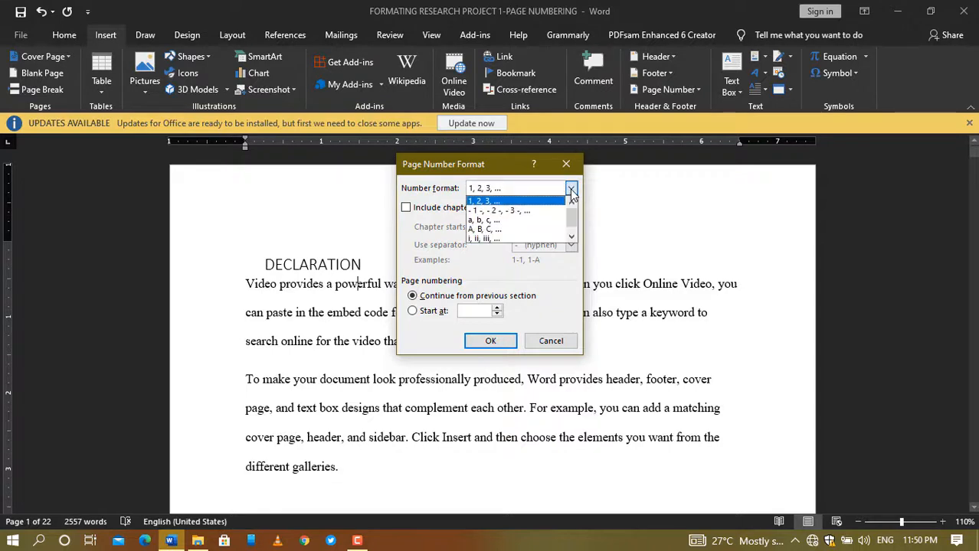
{"action": "left_click", "coordinate": [517, 239]}
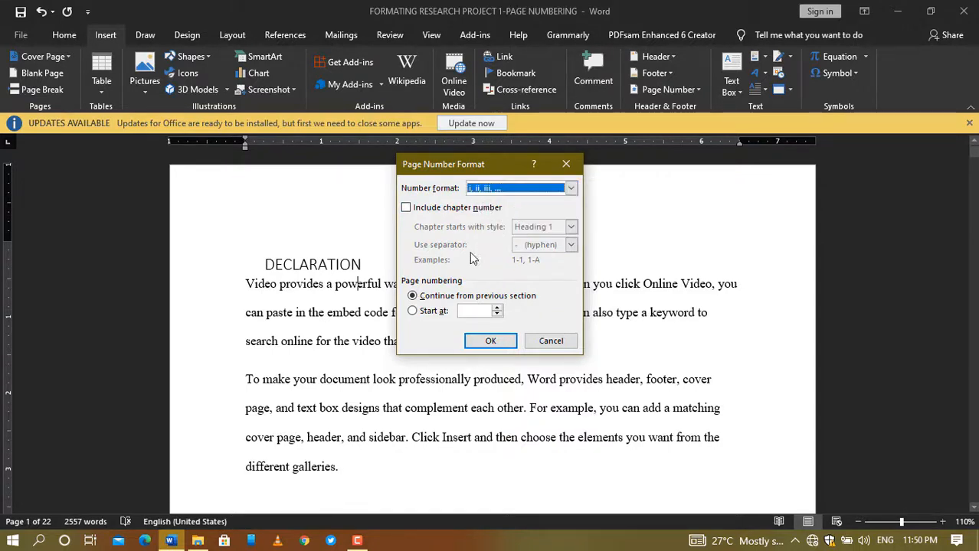
{"action": "left_click", "coordinate": [414, 314]}
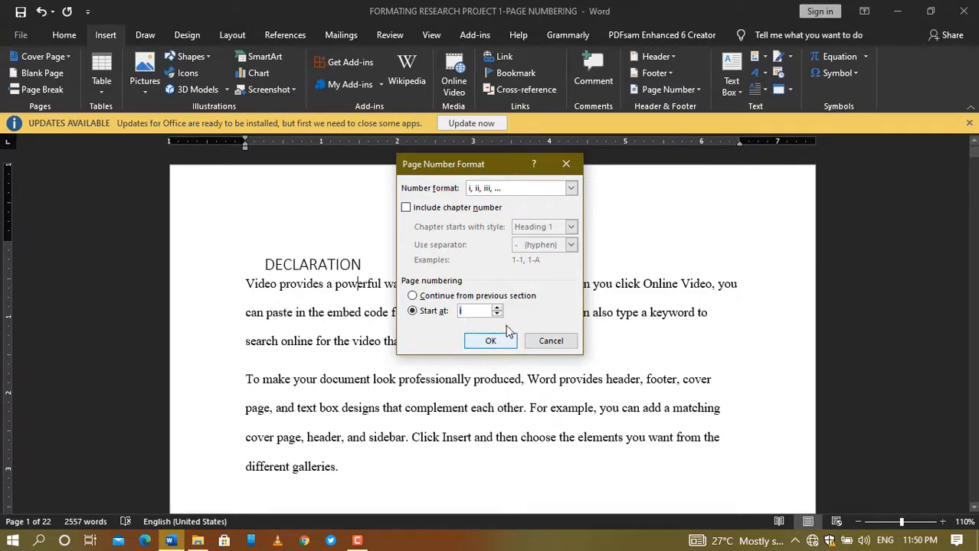
{"action": "left_click", "coordinate": [488, 343]}
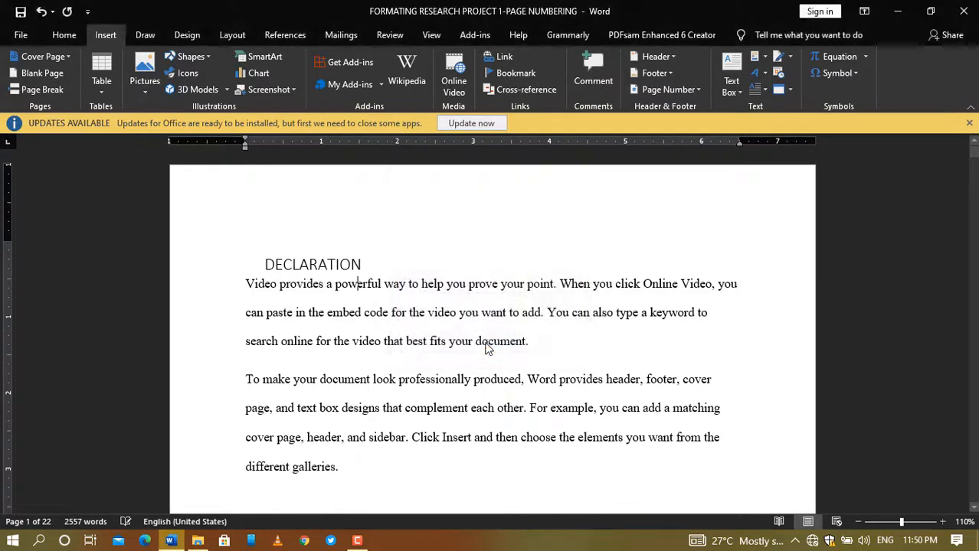
Step: Scroll through the front matter, then open the Page Number menu on the Insert tab
{"action": "scroll", "coordinate": [537, 264], "scroll_direction": "down", "scroll_amount": 7}
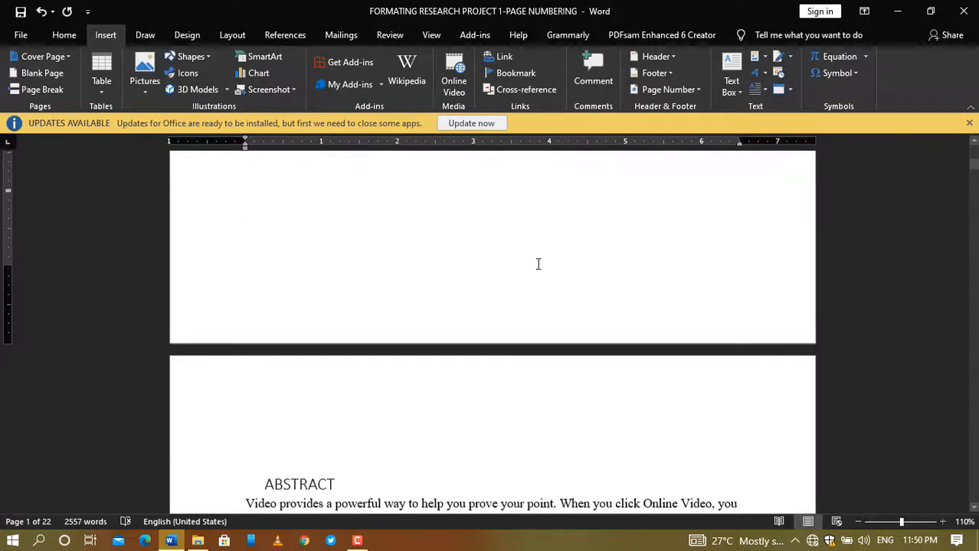
{"action": "scroll", "coordinate": [538, 264], "scroll_direction": "down", "scroll_amount": 3}
{"action": "scroll", "coordinate": [537, 264], "scroll_direction": "up", "scroll_amount": 10}
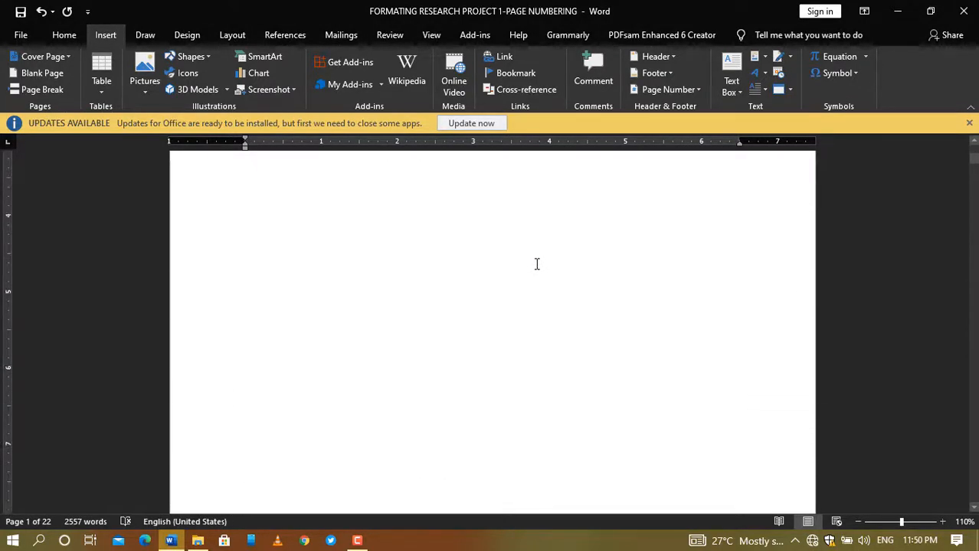
{"action": "scroll", "coordinate": [537, 263], "scroll_direction": "down", "scroll_amount": 8}
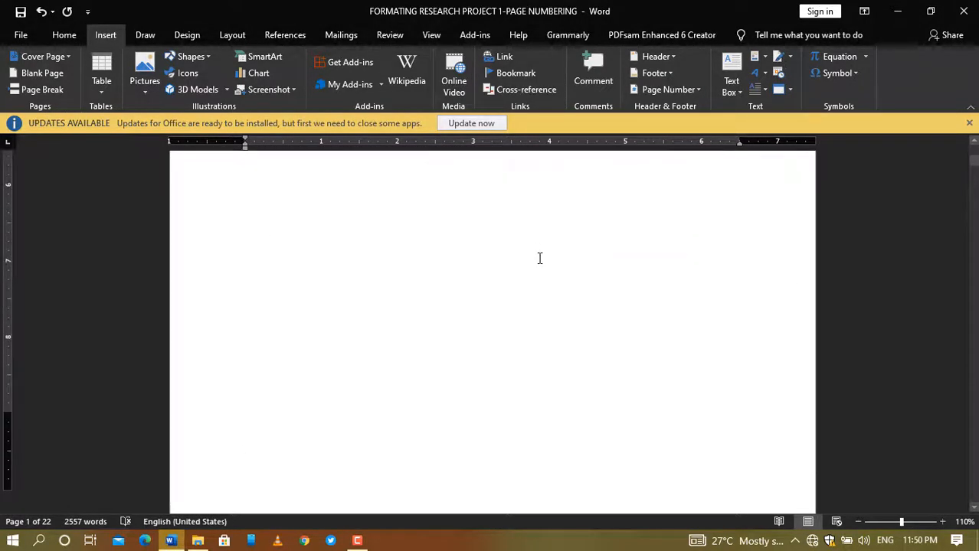
{"action": "scroll", "coordinate": [540, 259], "scroll_direction": "down", "scroll_amount": 8}
{"action": "scroll", "coordinate": [539, 259], "scroll_direction": "up", "scroll_amount": 2}
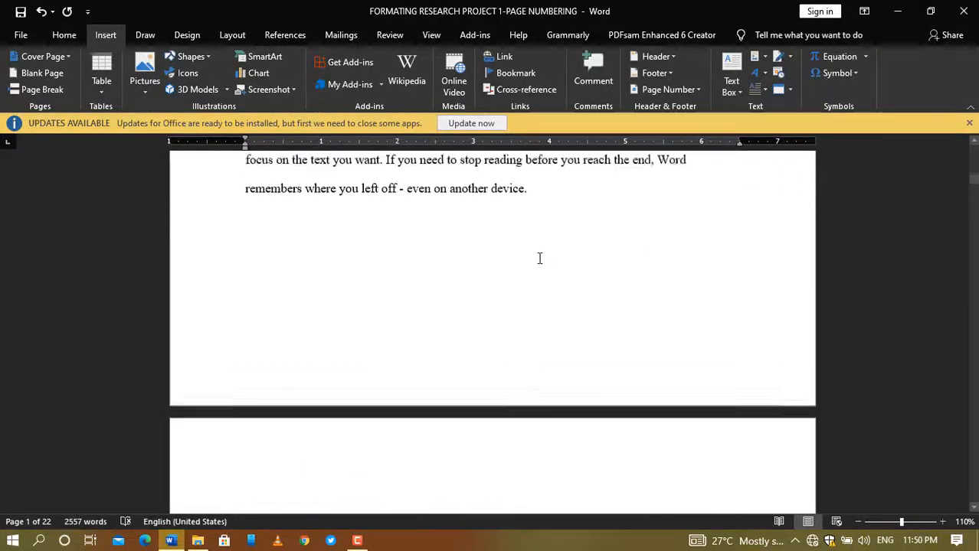
{"action": "scroll", "coordinate": [540, 259], "scroll_direction": "up", "scroll_amount": 17}
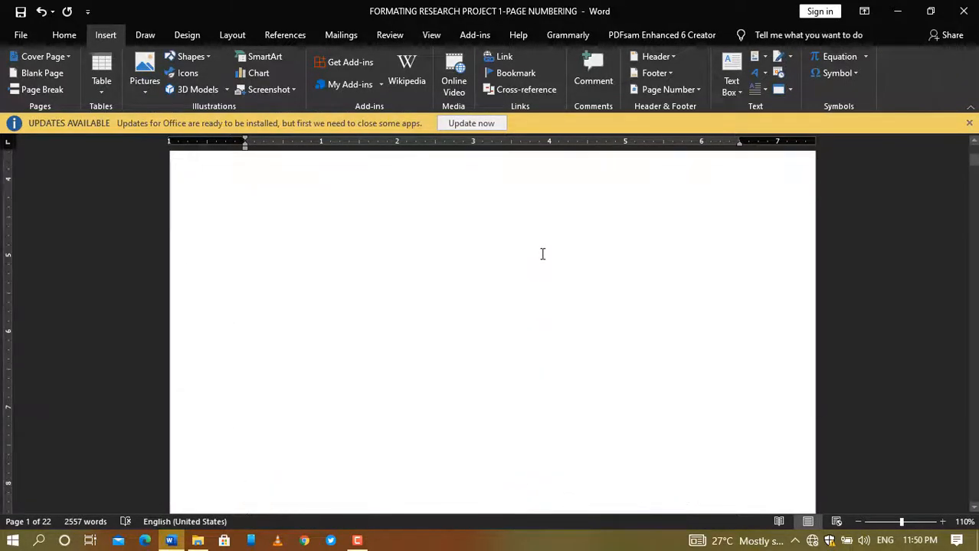
{"action": "scroll", "coordinate": [590, 198], "scroll_direction": "up", "scroll_amount": 2}
{"action": "left_click", "coordinate": [667, 90]}
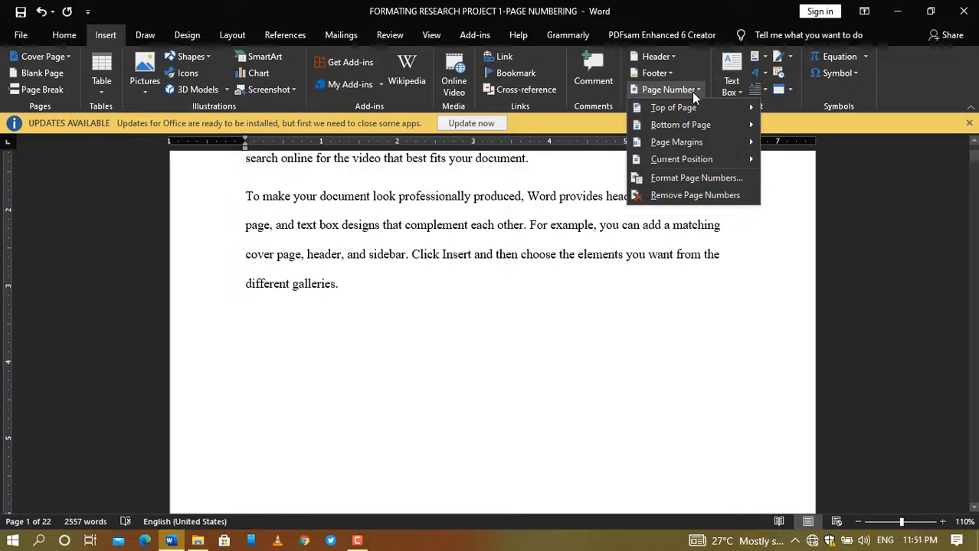
Step: Add a centred Plain Number 2 page number at the bottom of the pages and check the footers
{"action": "mouse_move", "coordinate": [684, 143]}
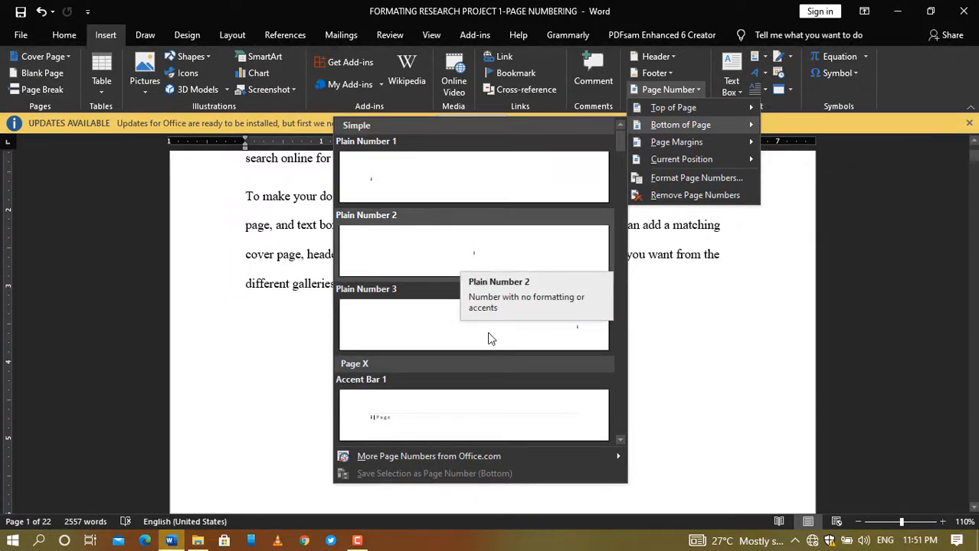
{"action": "left_click", "coordinate": [499, 265]}
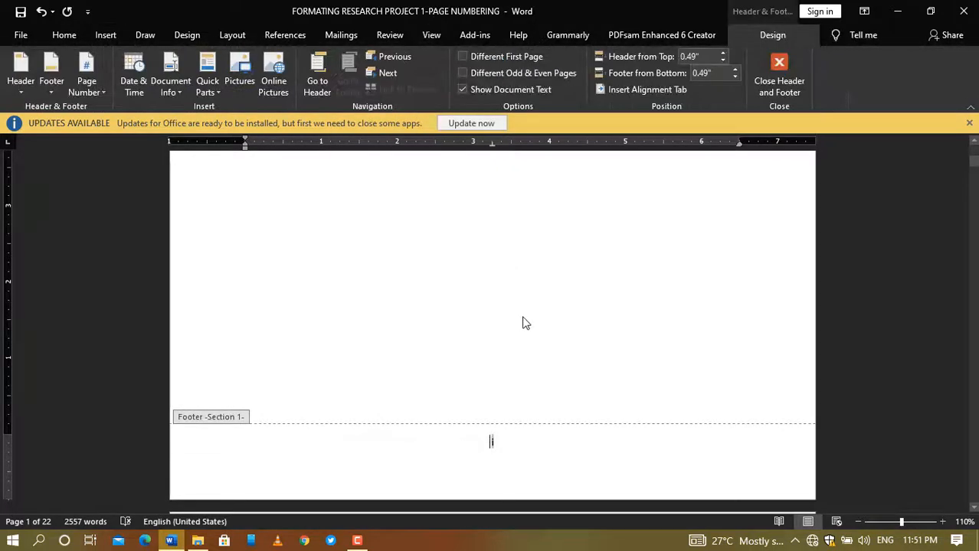
{"action": "scroll", "coordinate": [515, 282], "scroll_direction": "down", "scroll_amount": 12}
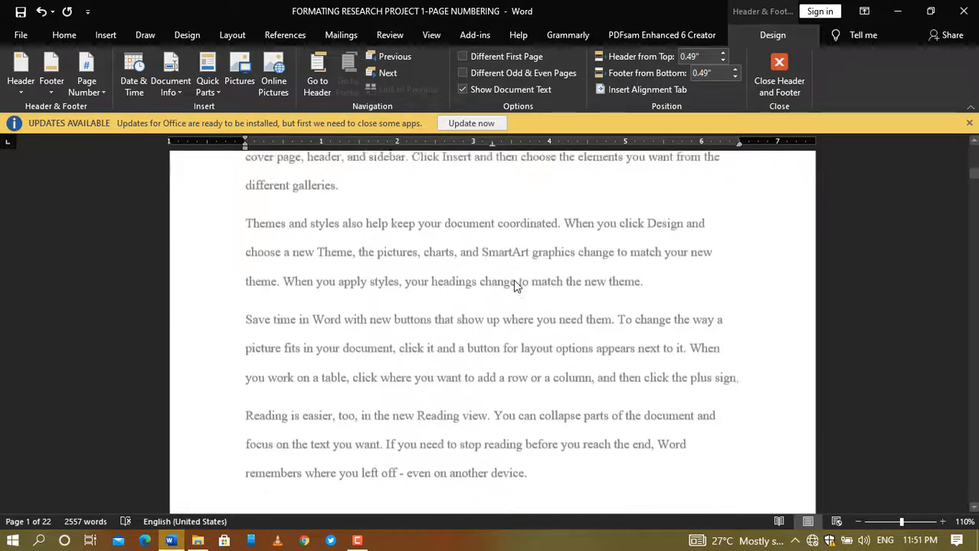
{"action": "scroll", "coordinate": [514, 286], "scroll_direction": "down", "scroll_amount": 10}
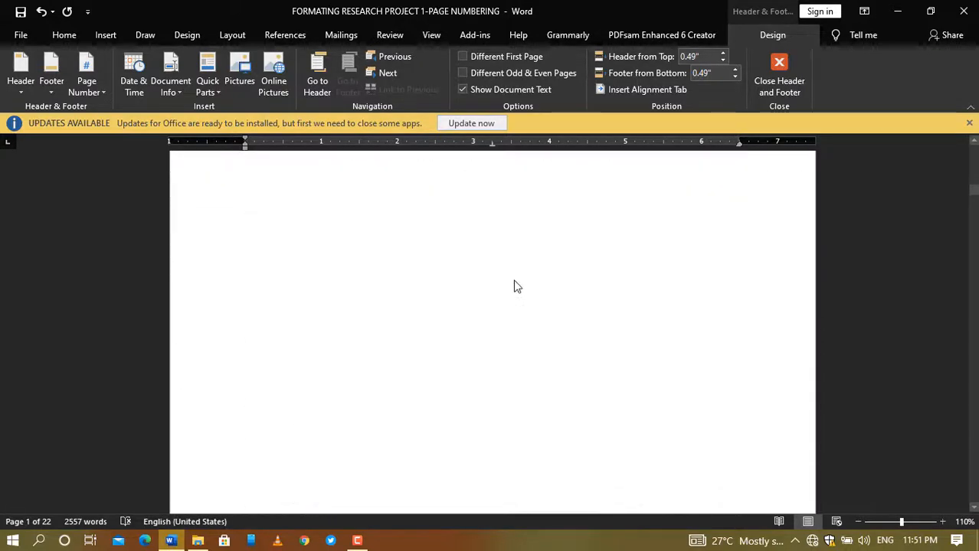
{"action": "scroll", "coordinate": [515, 281], "scroll_direction": "down", "scroll_amount": 8}
{"action": "scroll", "coordinate": [515, 281], "scroll_direction": "up", "scroll_amount": 5}
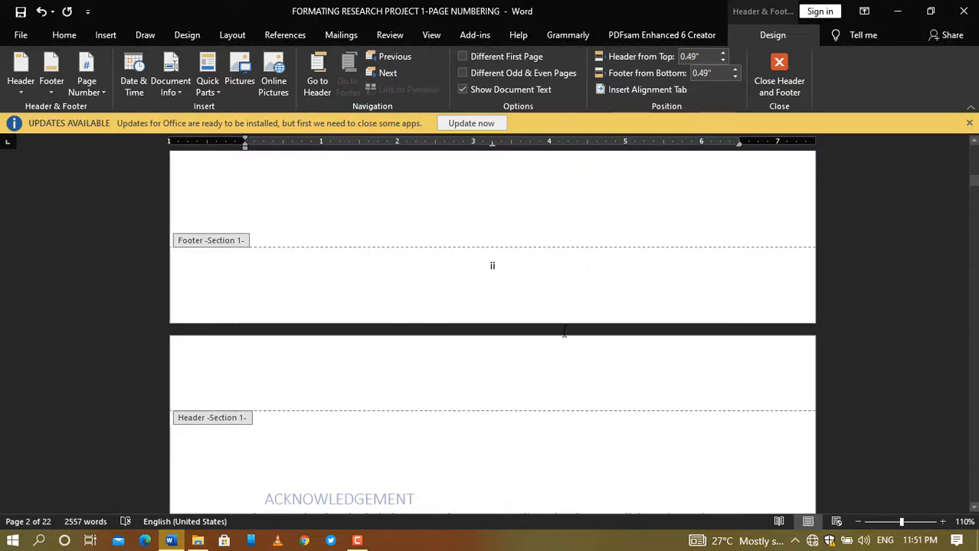
Step: Close the footer, scroll through the contents and Chapter One, then return to the CHAPTER ONE heading
{"action": "left_click", "coordinate": [785, 77]}
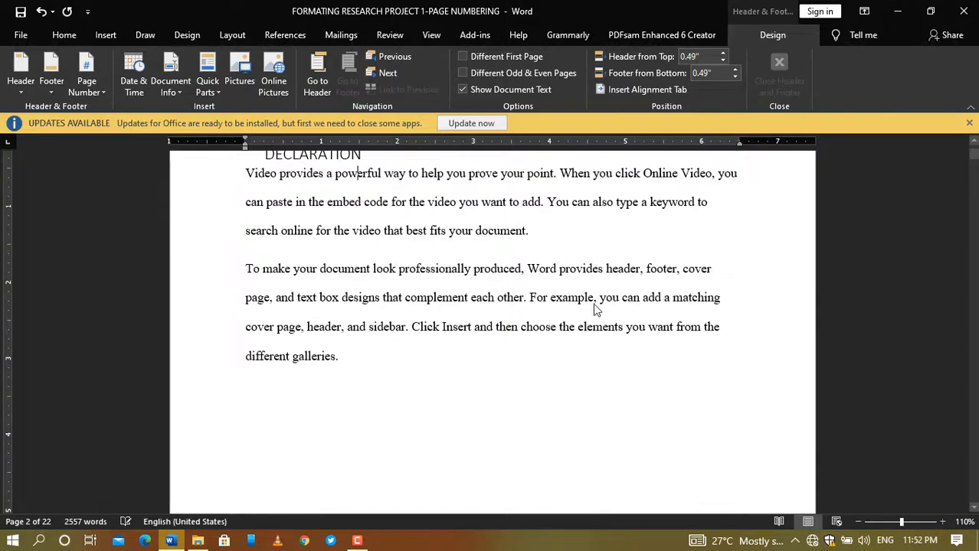
{"action": "scroll", "coordinate": [593, 306], "scroll_direction": "down", "scroll_amount": 10}
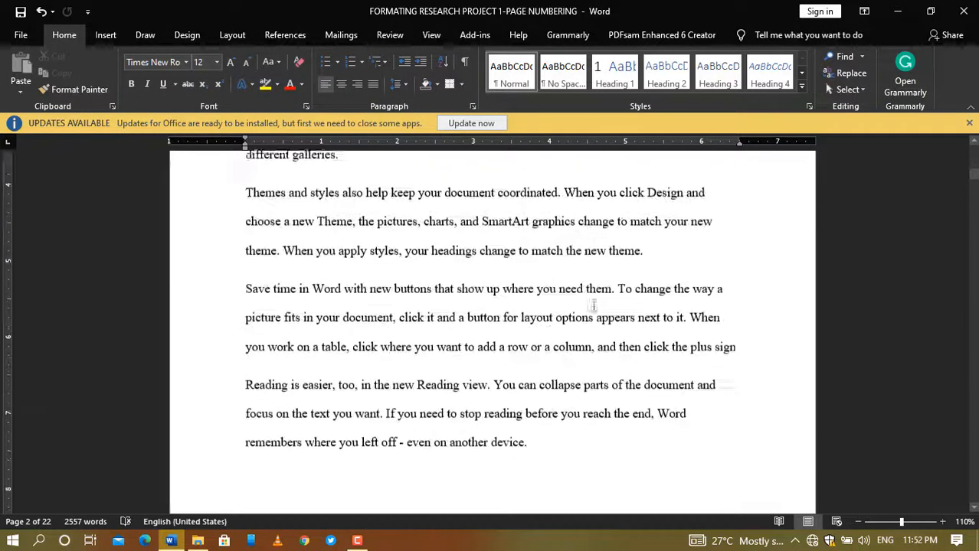
{"action": "scroll", "coordinate": [593, 306], "scroll_direction": "down", "scroll_amount": 15}
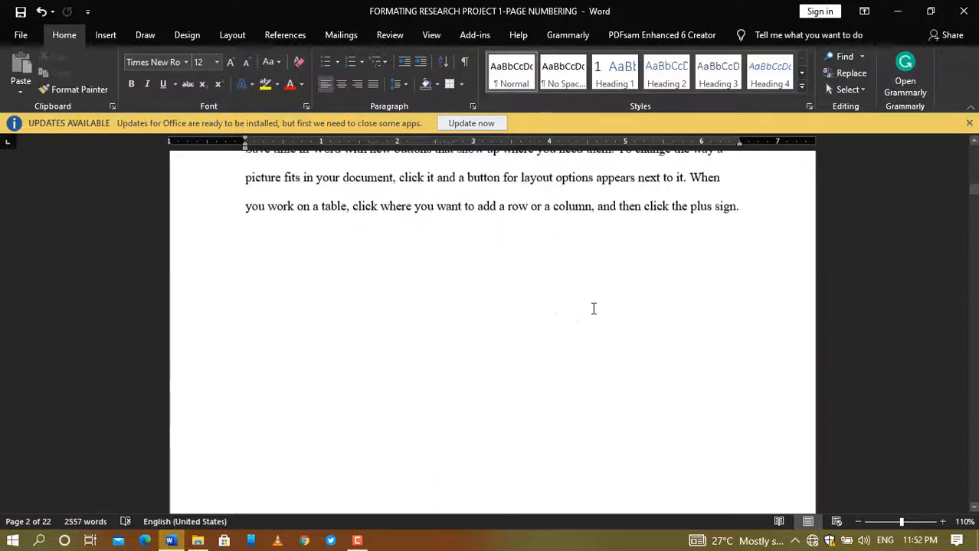
{"action": "scroll", "coordinate": [593, 310], "scroll_direction": "down", "scroll_amount": 15}
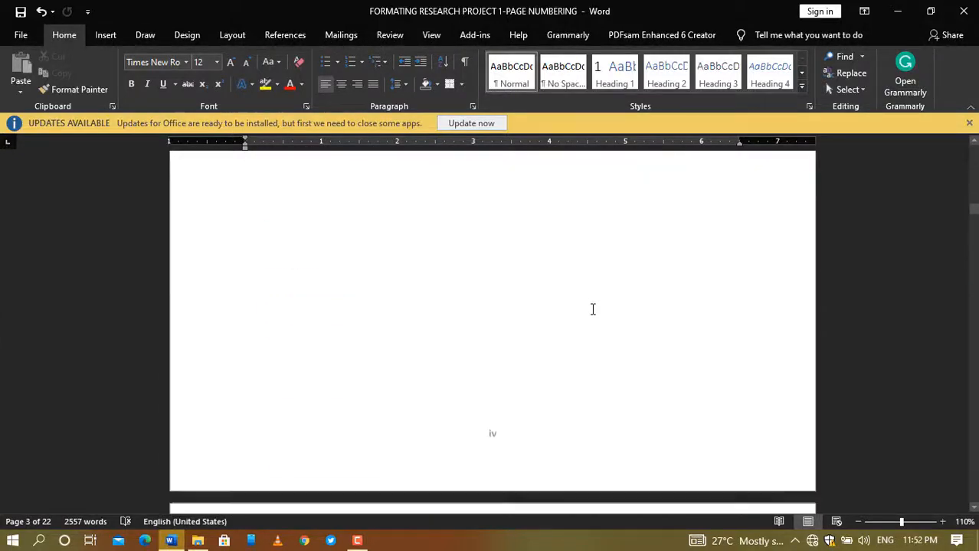
{"action": "scroll", "coordinate": [593, 311], "scroll_direction": "down", "scroll_amount": 15}
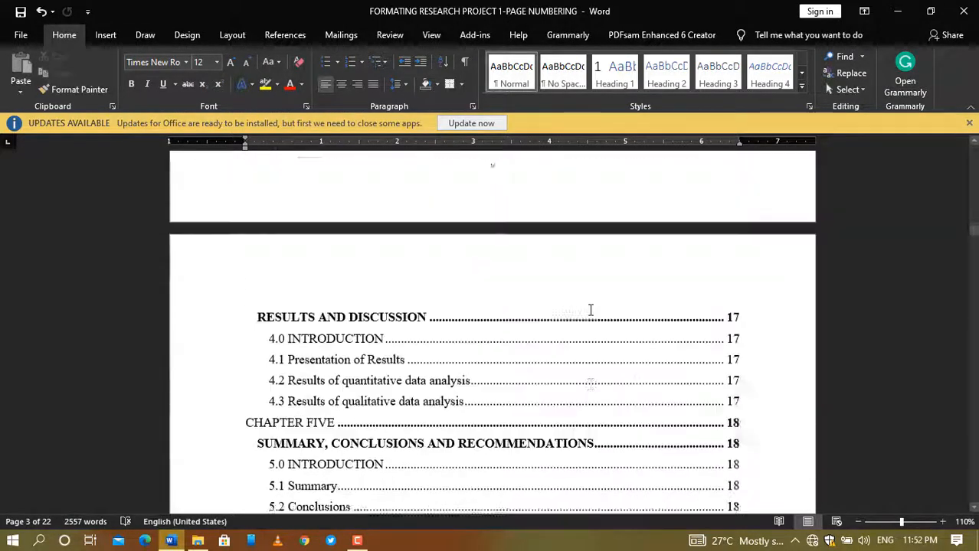
{"action": "scroll", "coordinate": [590, 309], "scroll_direction": "down", "scroll_amount": 12}
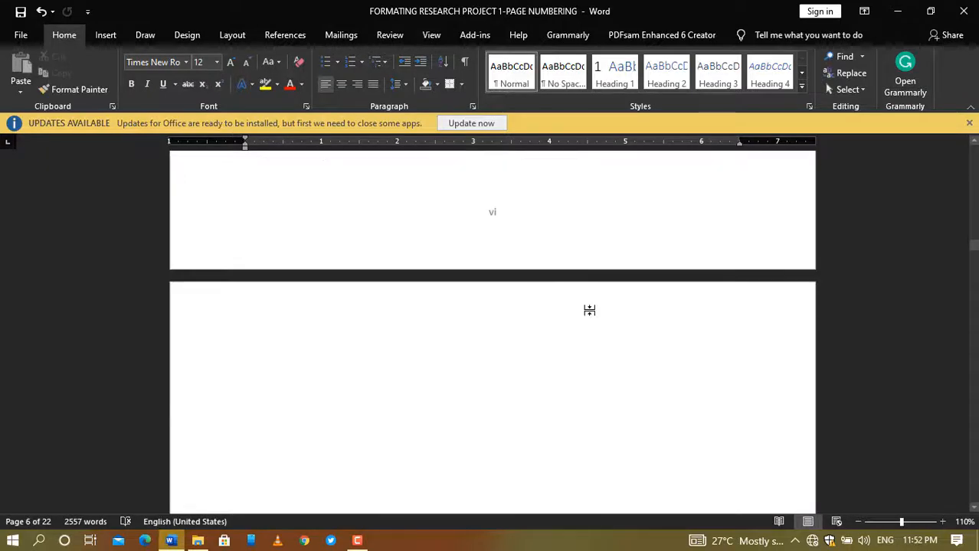
{"action": "scroll", "coordinate": [590, 310], "scroll_direction": "down", "scroll_amount": 12}
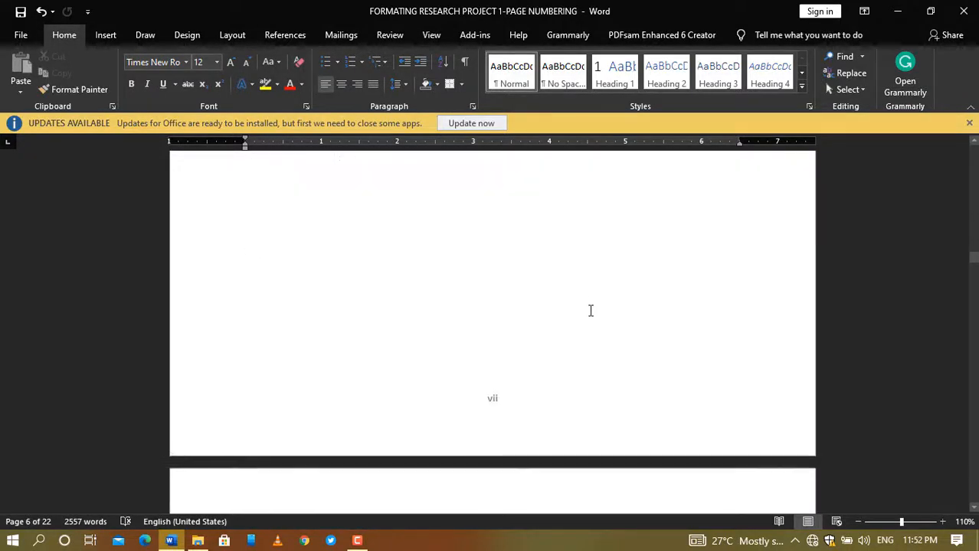
{"action": "scroll", "coordinate": [590, 310], "scroll_direction": "down", "scroll_amount": 12}
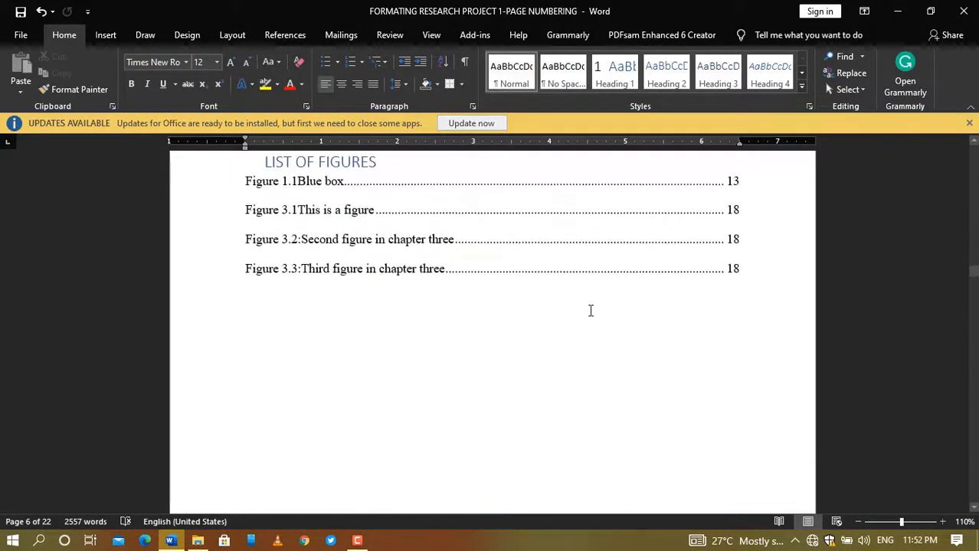
{"action": "scroll", "coordinate": [590, 310], "scroll_direction": "down", "scroll_amount": 12}
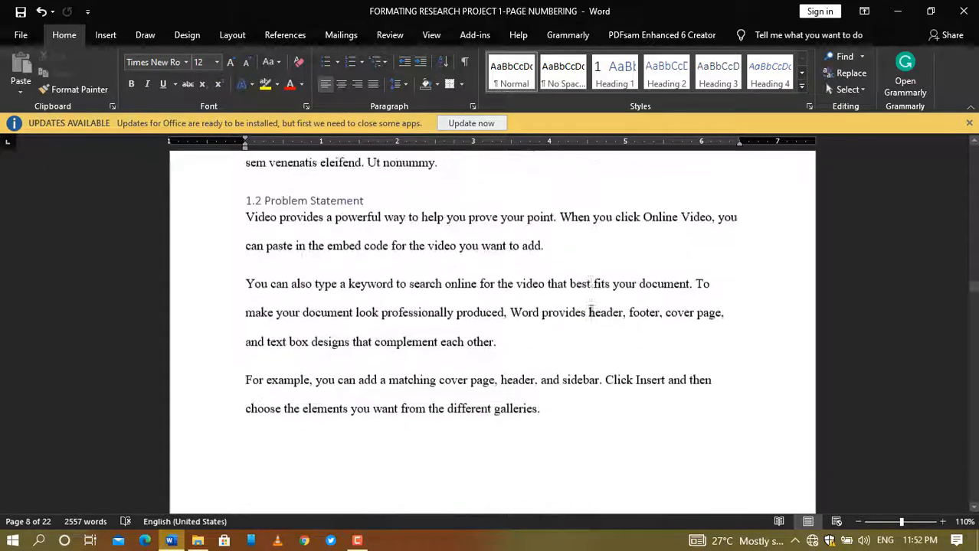
{"action": "scroll", "coordinate": [590, 310], "scroll_direction": "up", "scroll_amount": 5}
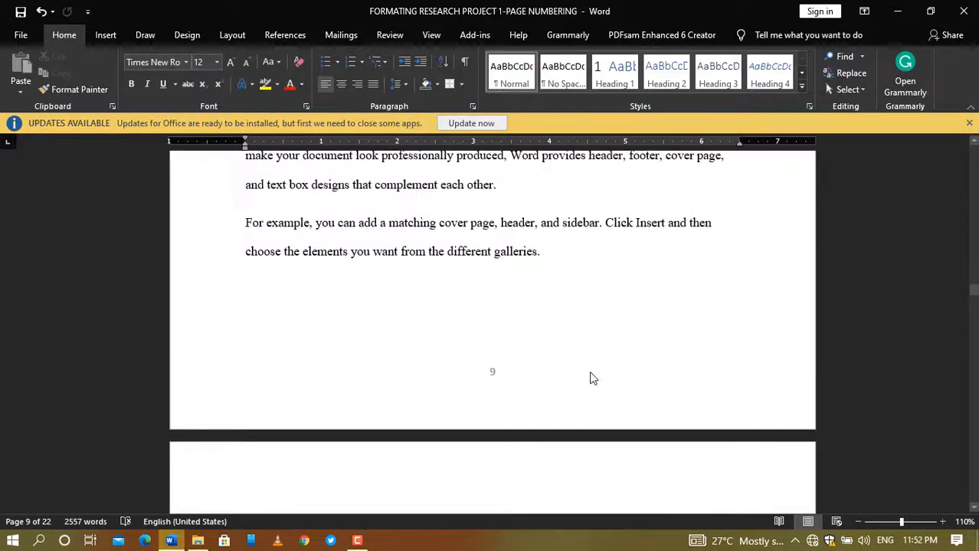
{"action": "scroll", "coordinate": [592, 372], "scroll_direction": "down", "scroll_amount": 15}
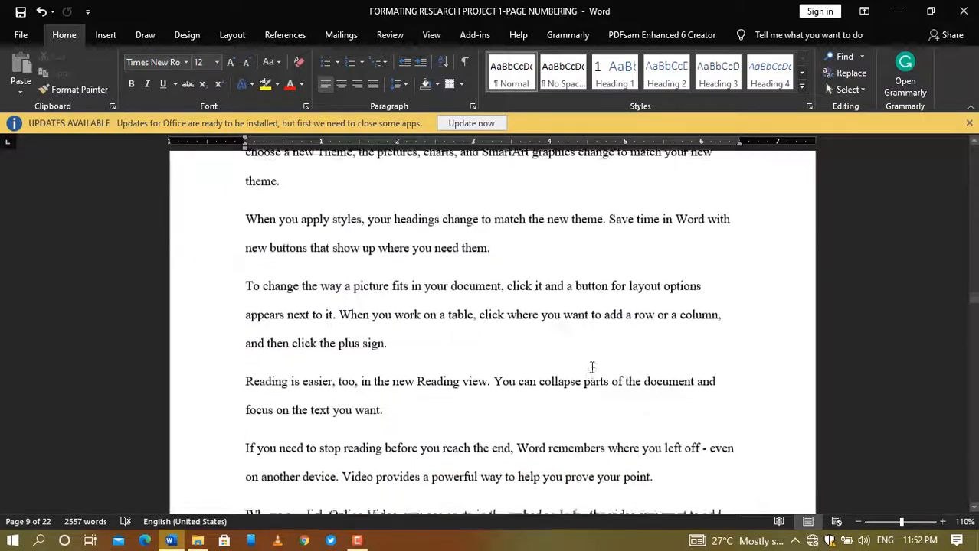
{"action": "scroll", "coordinate": [591, 366], "scroll_direction": "down", "scroll_amount": 1}
{"action": "scroll", "coordinate": [591, 360], "scroll_direction": "up", "scroll_amount": 5}
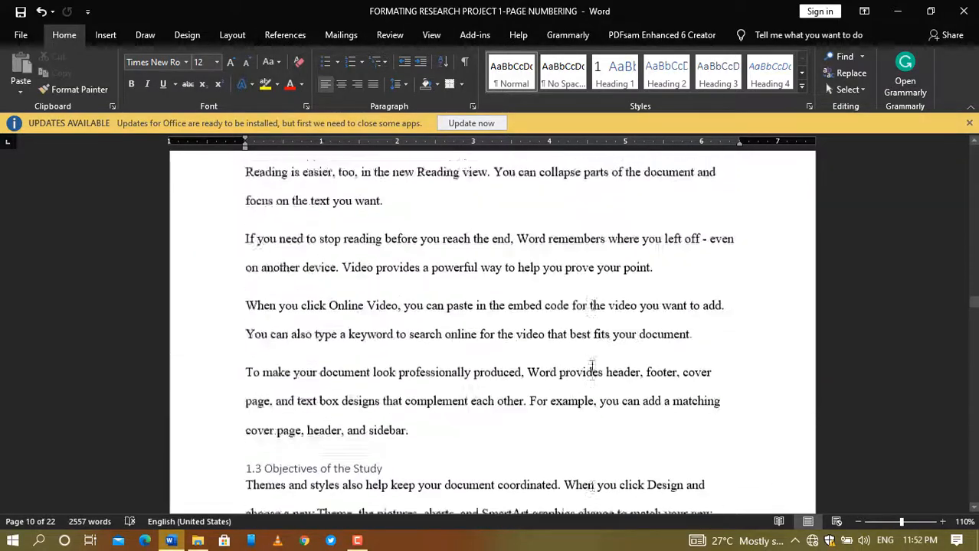
{"action": "scroll", "coordinate": [591, 359], "scroll_direction": "up", "scroll_amount": 8}
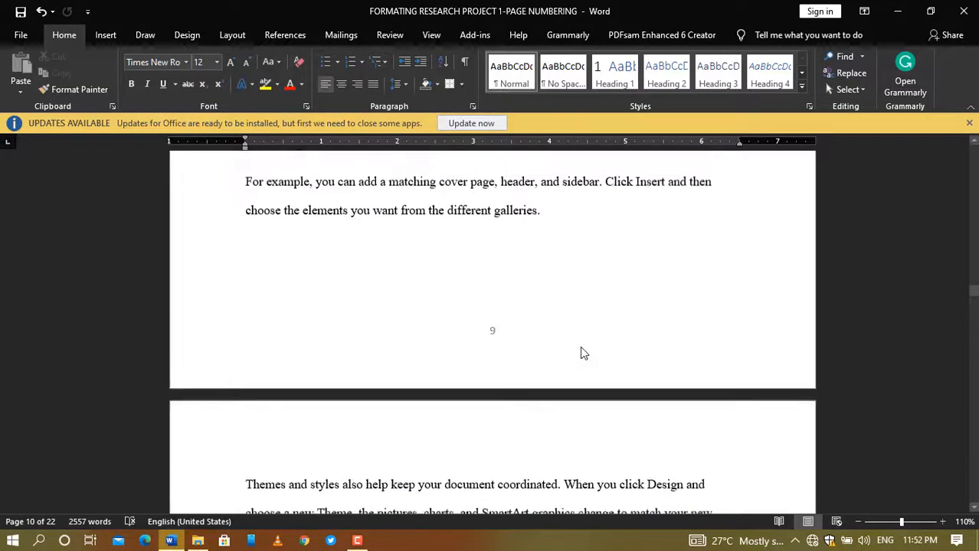
{"action": "scroll", "coordinate": [580, 346], "scroll_direction": "up", "scroll_amount": 12}
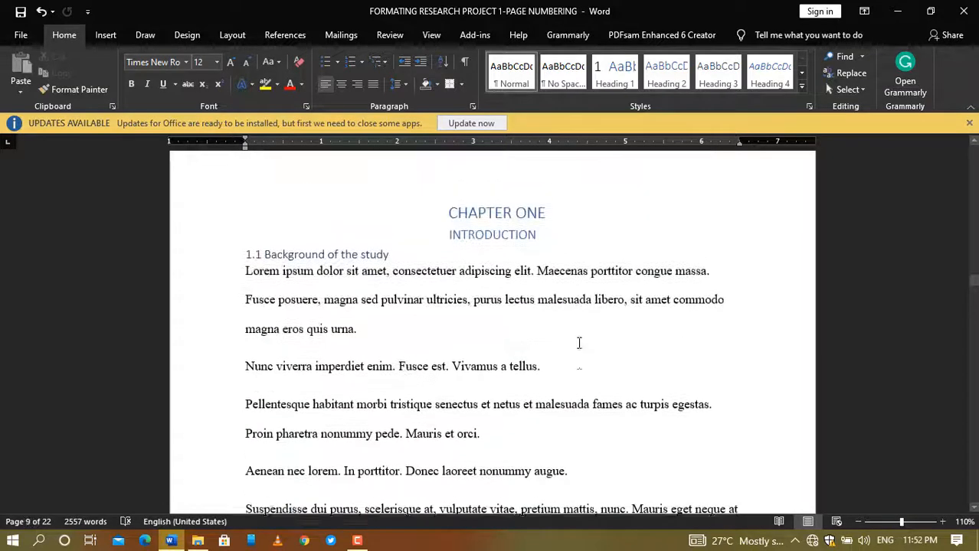
{"action": "scroll", "coordinate": [590, 337], "scroll_direction": "up", "scroll_amount": 1}
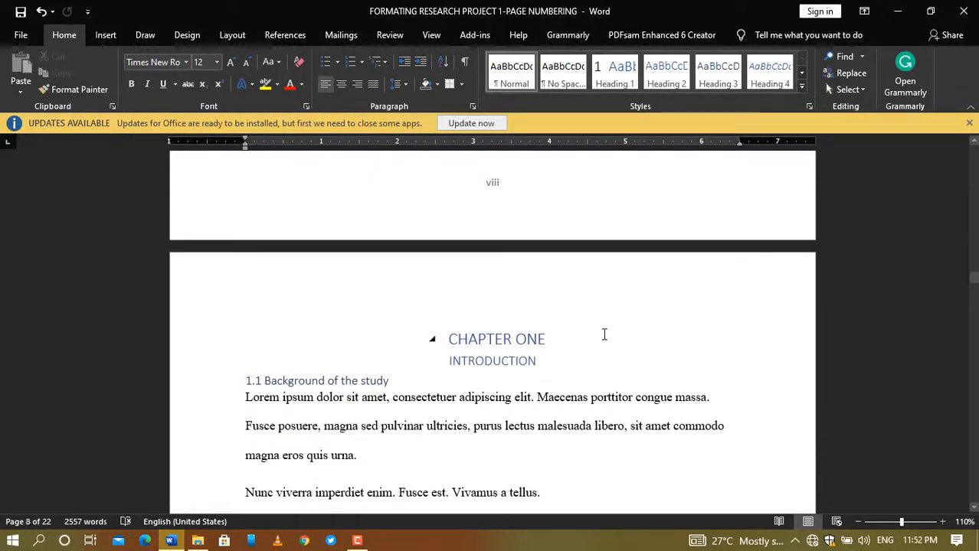
Step: Restart the CHAPTER ONE section's page numbering at 1 in the 1, 2, 3 format
{"action": "left_click", "coordinate": [607, 333]}
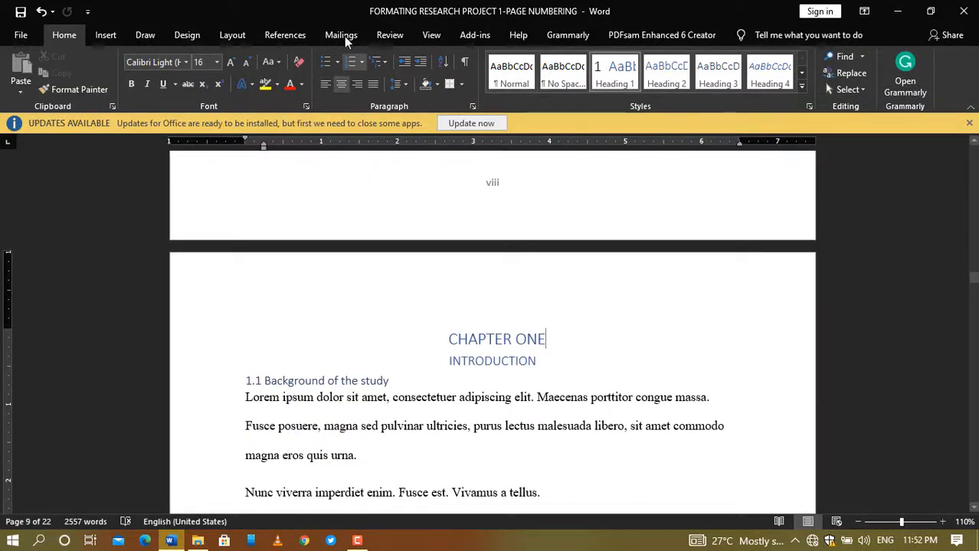
{"action": "left_click", "coordinate": [230, 36]}
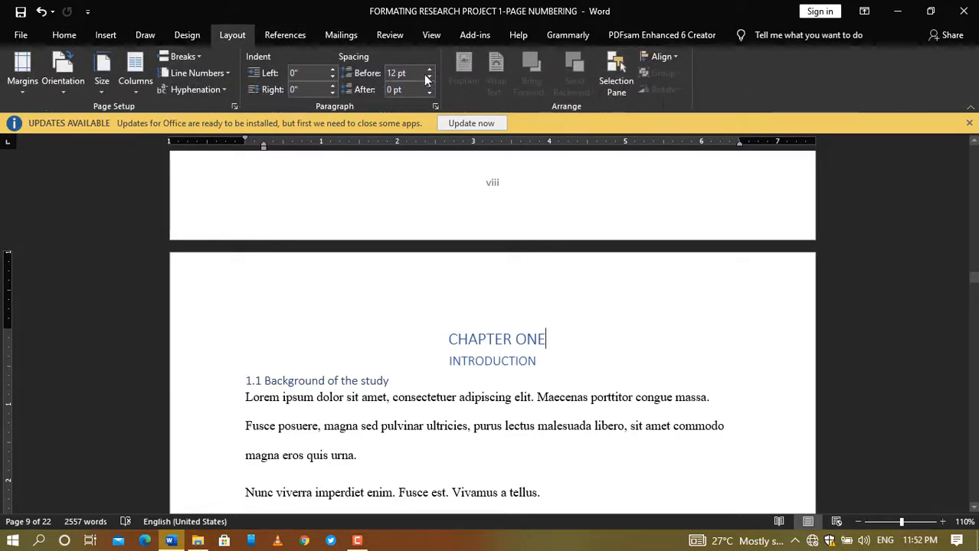
{"action": "left_click", "coordinate": [121, 34]}
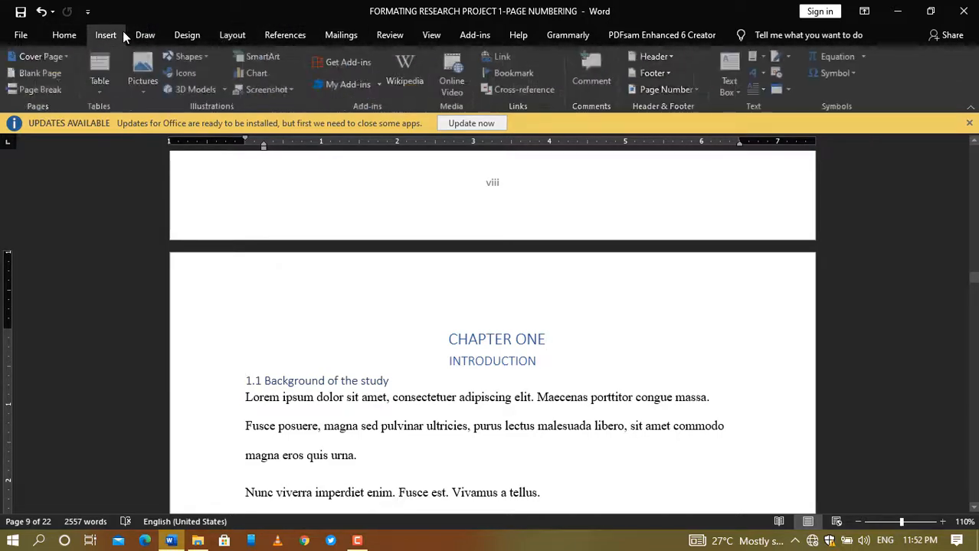
{"action": "left_click", "coordinate": [701, 86]}
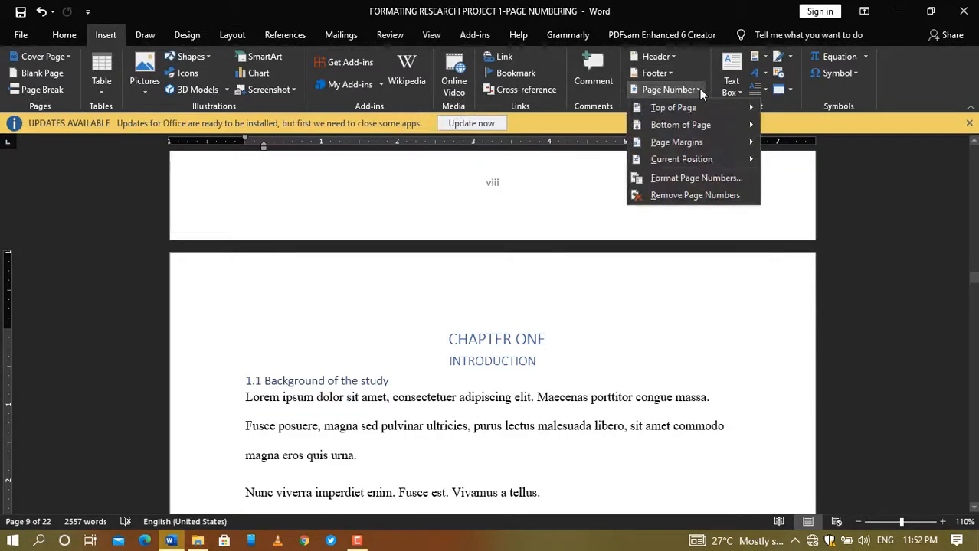
{"action": "left_click", "coordinate": [665, 179]}
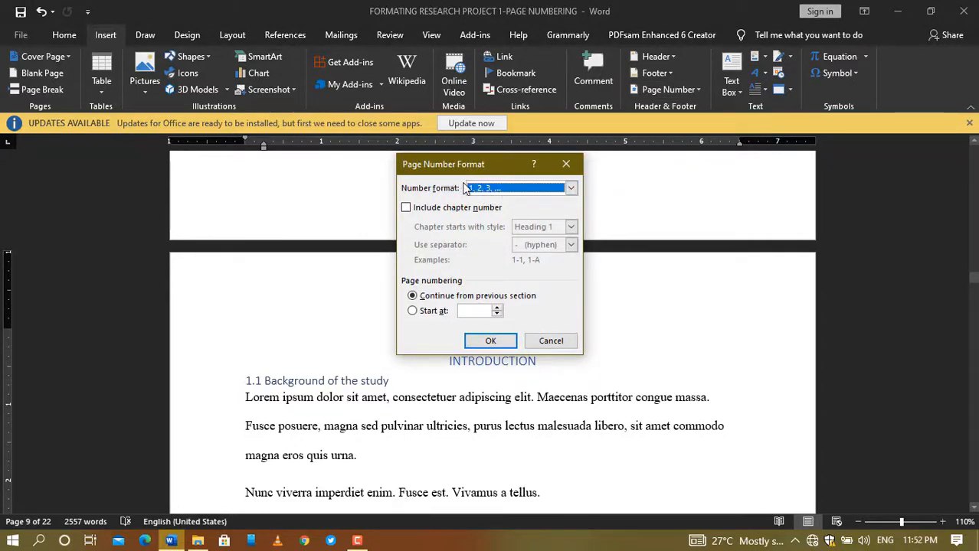
{"action": "left_click", "coordinate": [413, 310]}
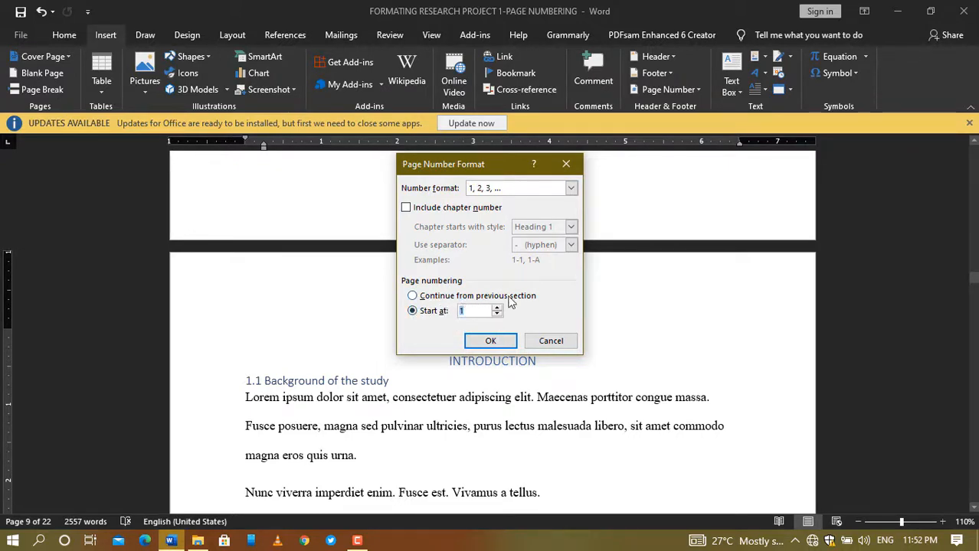
{"action": "left_click", "coordinate": [491, 341]}
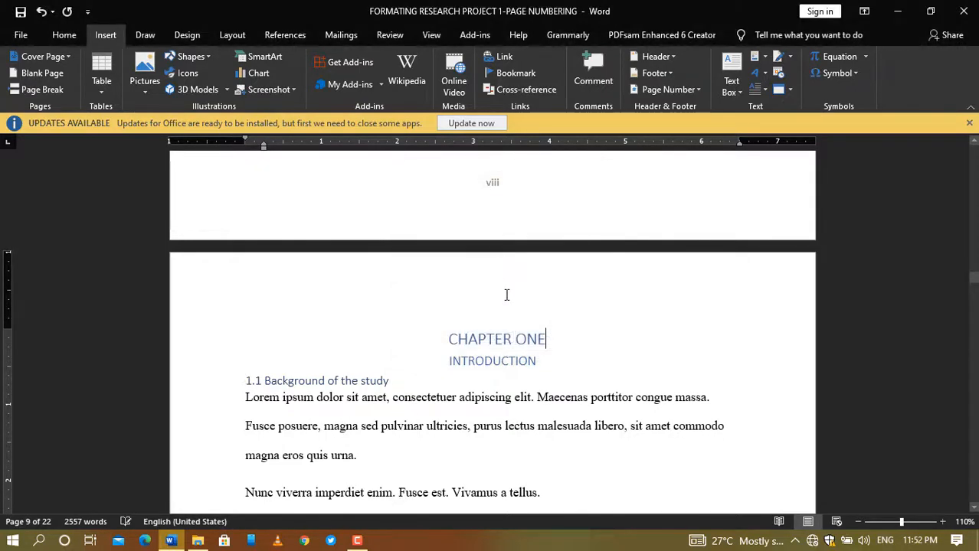
Step: Scroll through Chapter One and the front matter to verify the numbering, ending at Chapter One's page 2
{"action": "scroll", "coordinate": [598, 310], "scroll_direction": "down", "scroll_amount": 5}
{"action": "scroll", "coordinate": [600, 310], "scroll_direction": "down", "scroll_amount": 10}
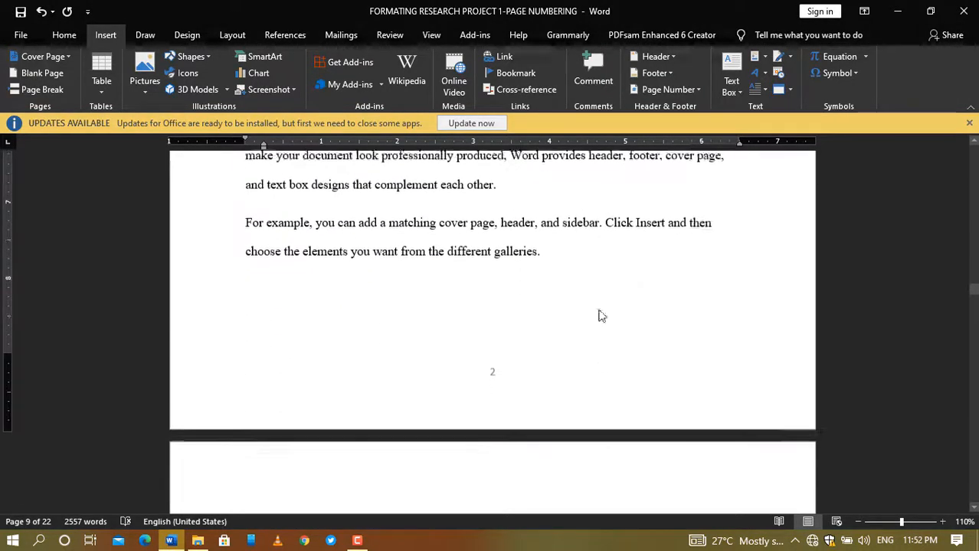
{"action": "scroll", "coordinate": [601, 316], "scroll_direction": "up", "scroll_amount": 3}
{"action": "scroll", "coordinate": [601, 315], "scroll_direction": "up", "scroll_amount": 14}
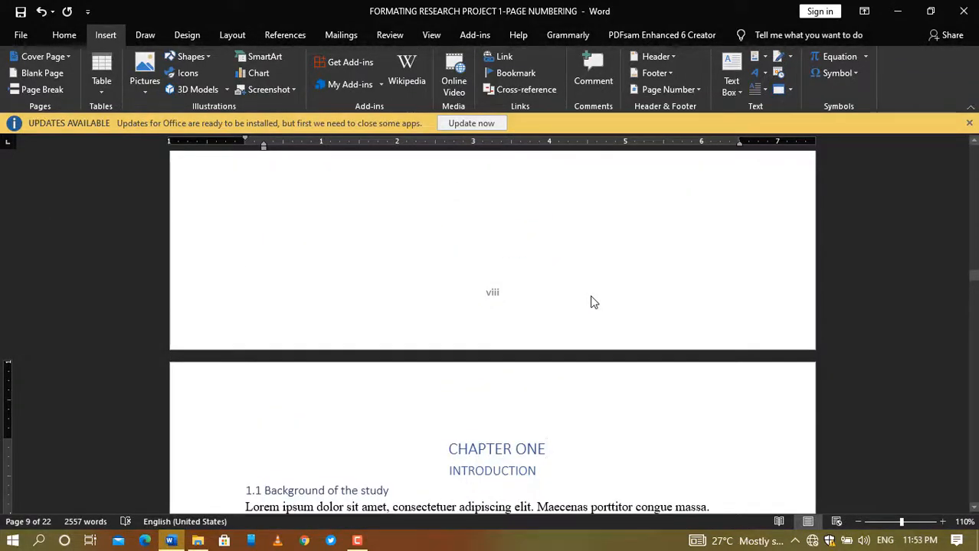
{"action": "scroll", "coordinate": [592, 298], "scroll_direction": "down", "scroll_amount": 5}
{"action": "scroll", "coordinate": [591, 295], "scroll_direction": "down", "scroll_amount": 7}
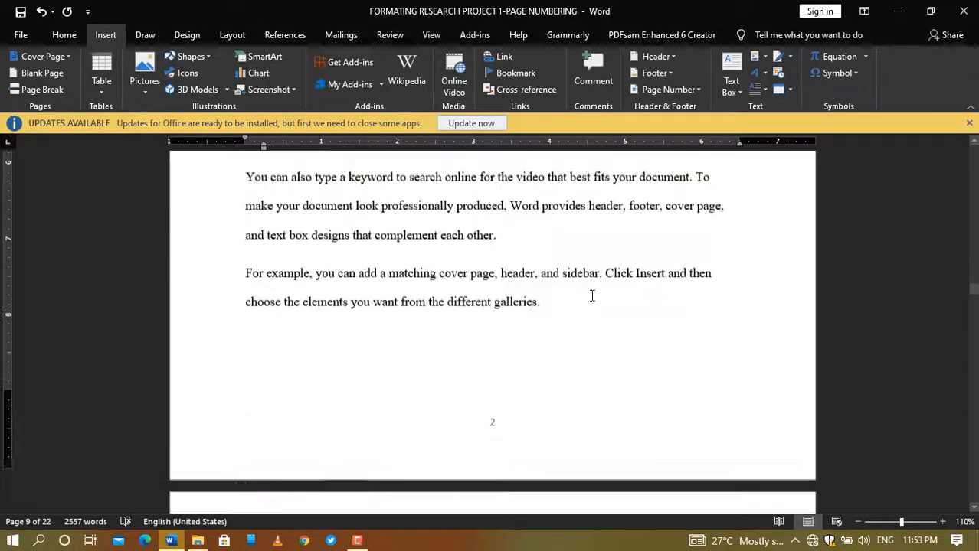
{"action": "scroll", "coordinate": [592, 296], "scroll_direction": "up", "scroll_amount": 12}
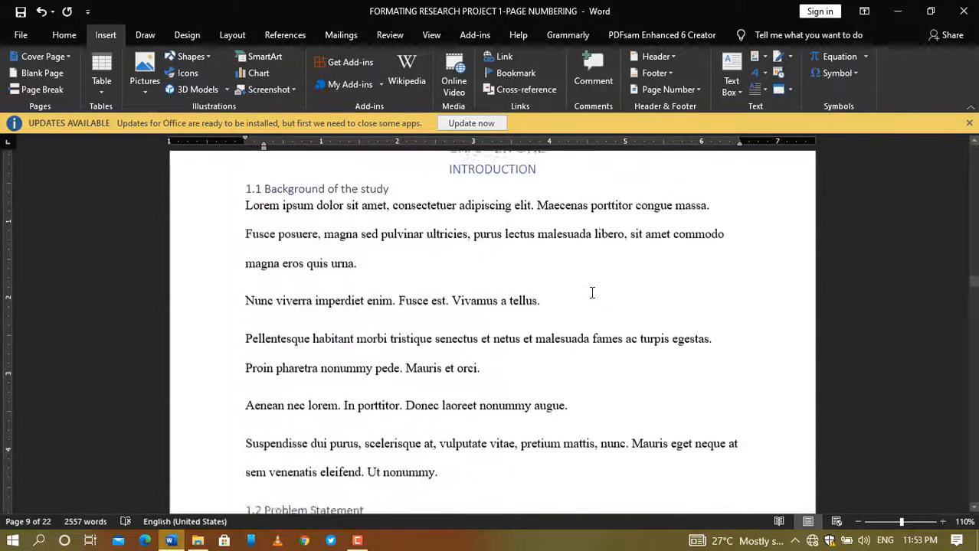
{"action": "scroll", "coordinate": [591, 291], "scroll_direction": "up", "scroll_amount": 8}
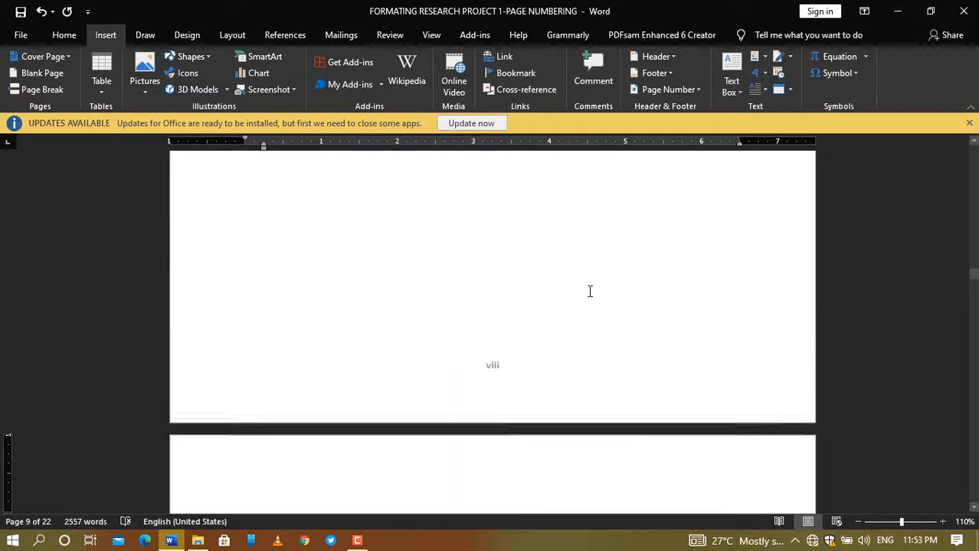
{"action": "scroll", "coordinate": [590, 291], "scroll_direction": "up", "scroll_amount": 8}
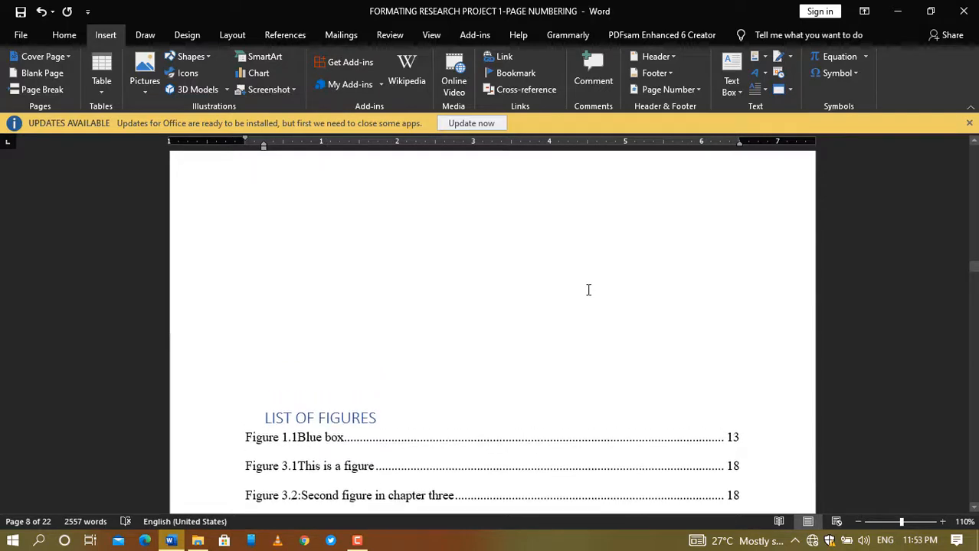
{"action": "scroll", "coordinate": [588, 289], "scroll_direction": "down", "scroll_amount": 18}
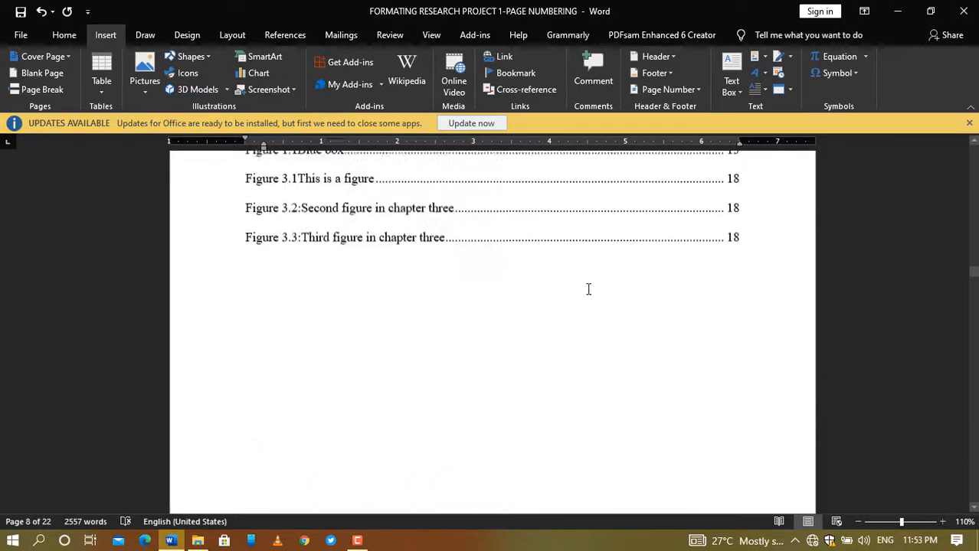
{"action": "scroll", "coordinate": [588, 288], "scroll_direction": "down", "scroll_amount": 10}
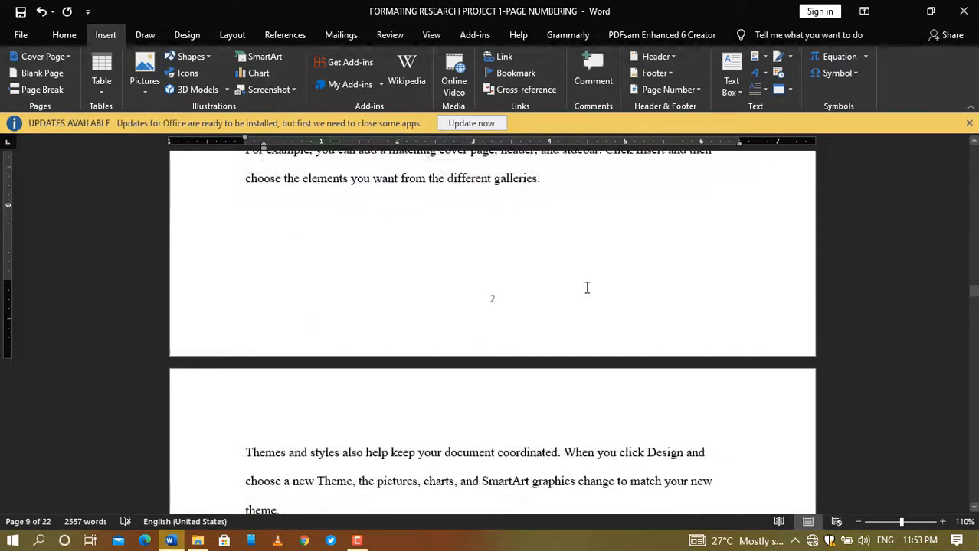
{"action": "mouse_move", "coordinate": [973, 292]}
{"action": "left_mouse_down"}
{"action": "mouse_move", "coordinate": [974, 304]}
{"action": "mouse_move", "coordinate": [973, 278]}
{"action": "mouse_move", "coordinate": [974, 291]}
{"action": "left_mouse_up"}
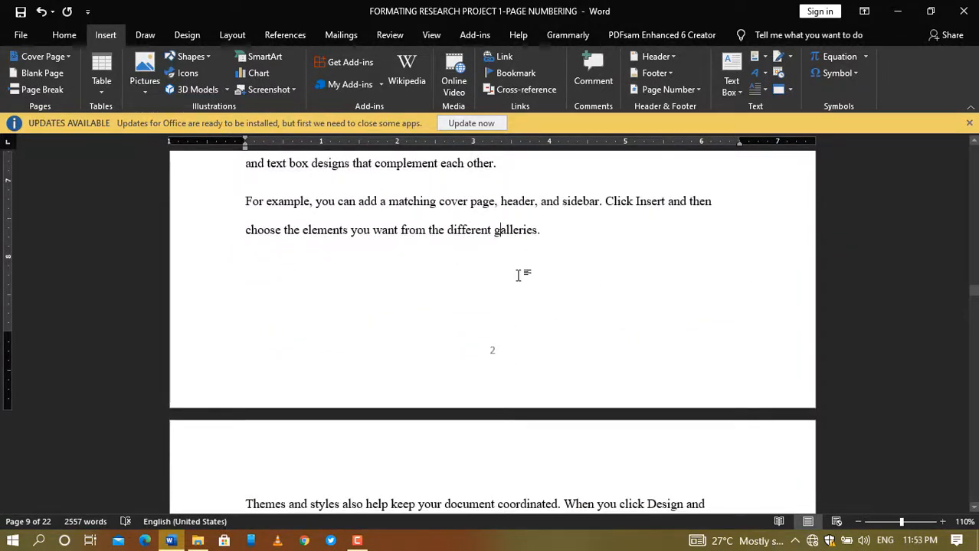
{"action": "left_click", "coordinate": [555, 243]}
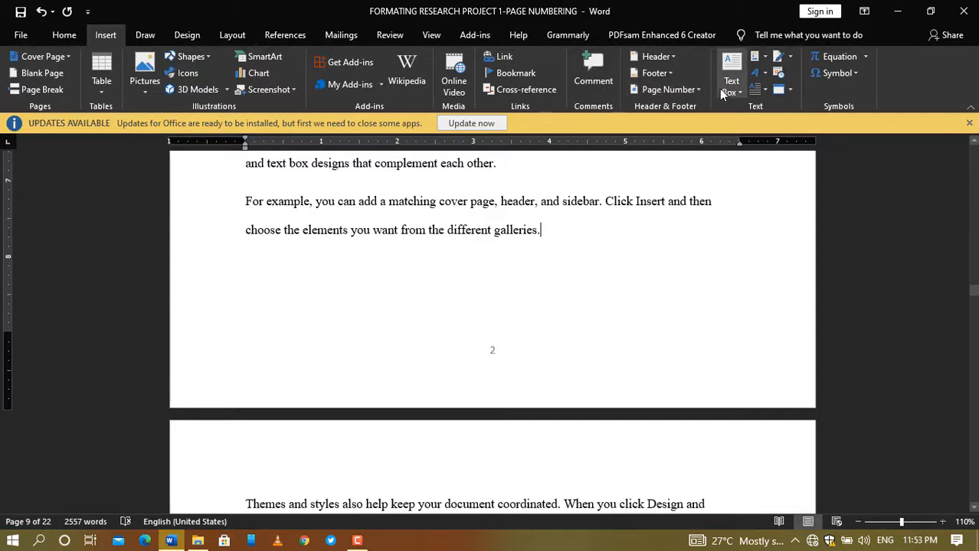
{"action": "left_click", "coordinate": [669, 89]}
{"action": "left_click", "coordinate": [655, 181]}
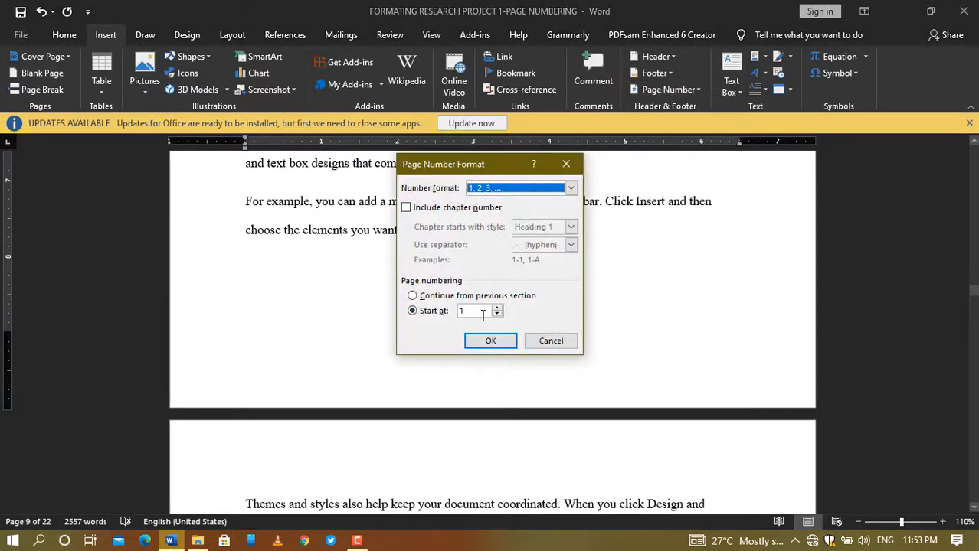
{"action": "left_click", "coordinate": [497, 308]}
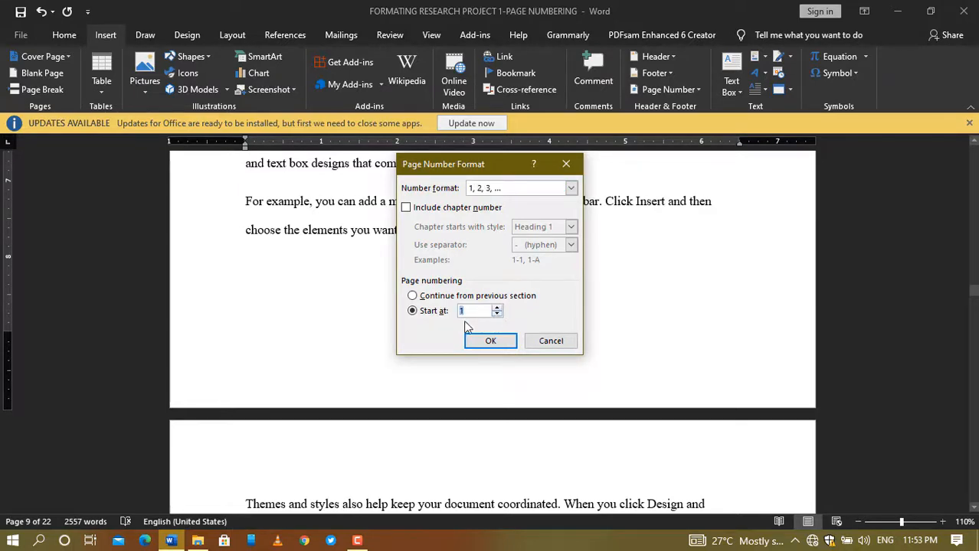
{"action": "left_click", "coordinate": [490, 341]}
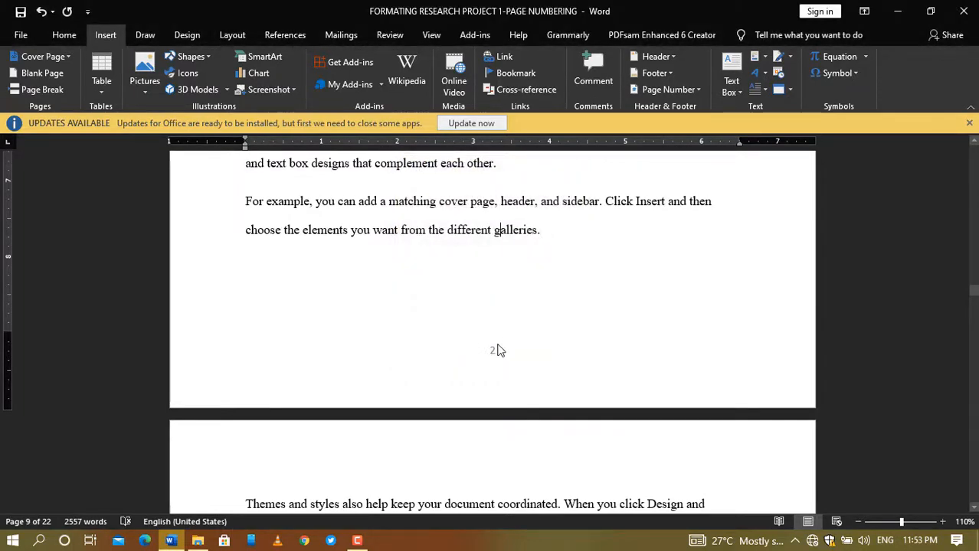
Step: Scroll up through the front matter and back down to review its roman-numeral page numbers
{"action": "scroll", "coordinate": [493, 280], "scroll_direction": "up", "scroll_amount": 10}
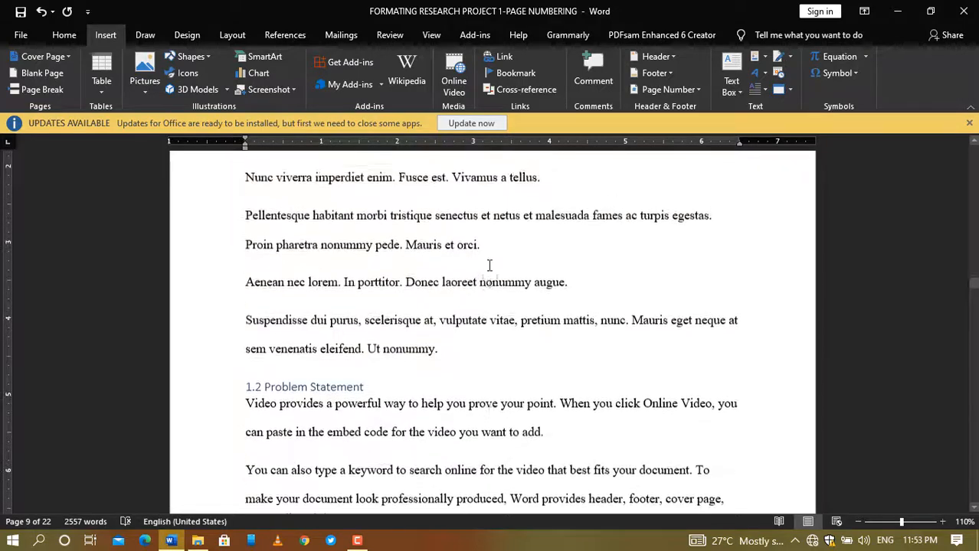
{"action": "scroll", "coordinate": [488, 264], "scroll_direction": "up", "scroll_amount": 8}
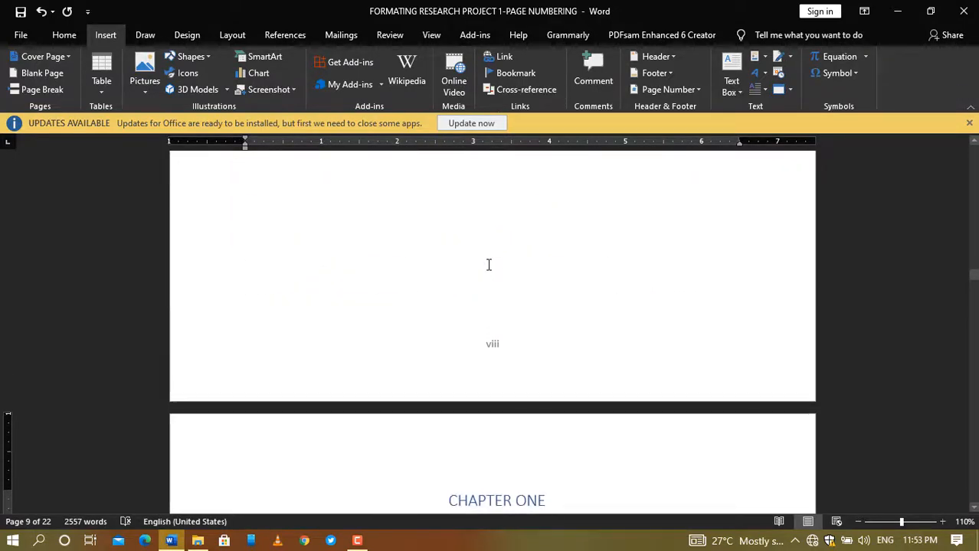
{"action": "scroll", "coordinate": [488, 264], "scroll_direction": "up", "scroll_amount": 5}
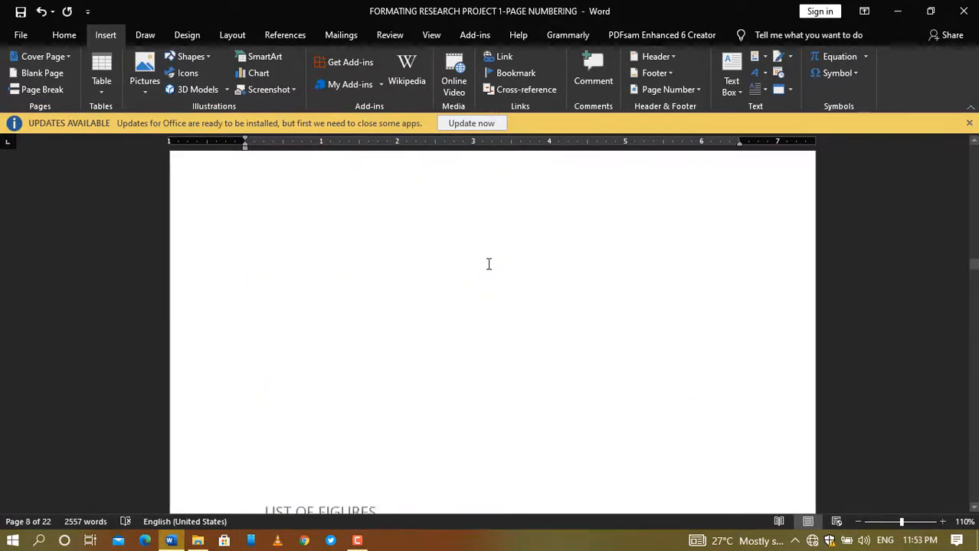
{"action": "scroll", "coordinate": [488, 264], "scroll_direction": "up", "scroll_amount": 8}
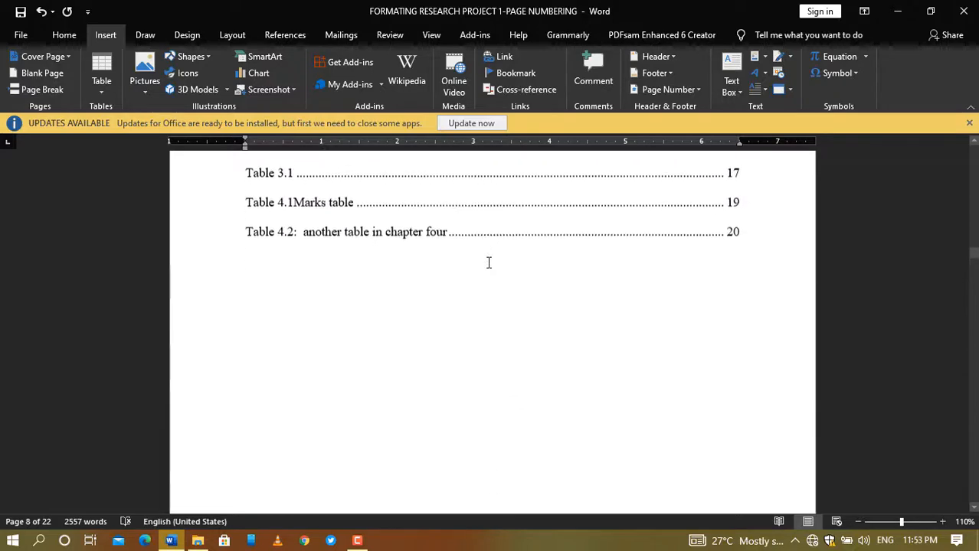
{"action": "scroll", "coordinate": [489, 265], "scroll_direction": "down", "scroll_amount": 20}
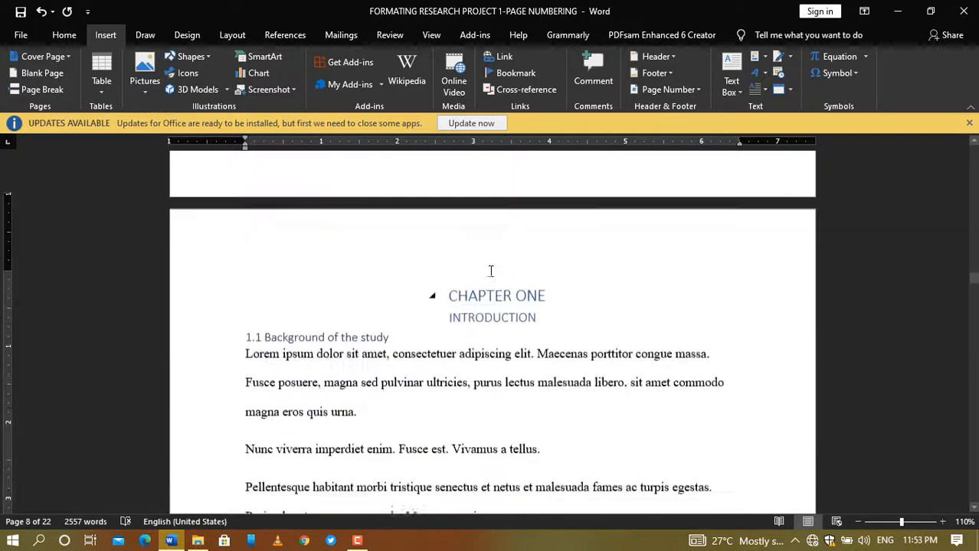
{"action": "scroll", "coordinate": [491, 271], "scroll_direction": "down", "scroll_amount": 16}
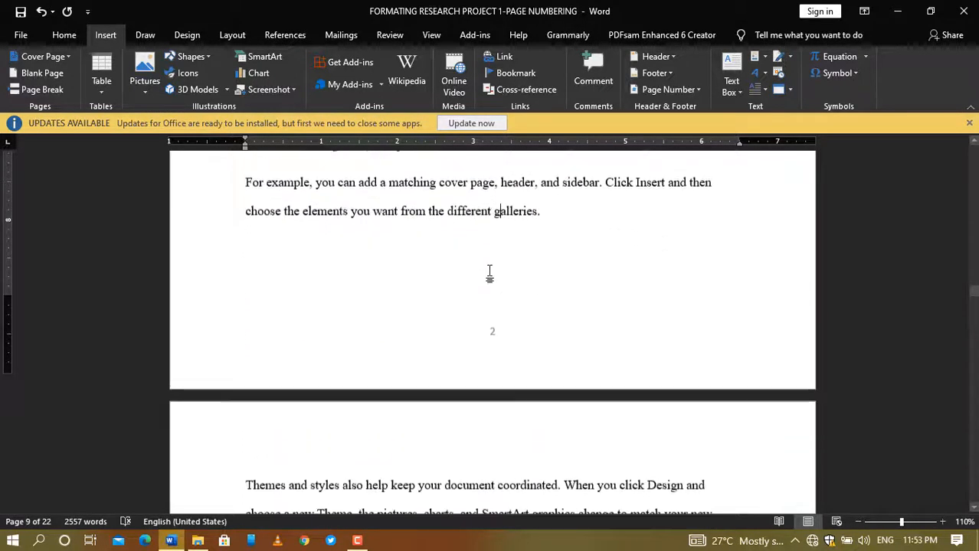
{"action": "scroll", "coordinate": [490, 273], "scroll_direction": "down", "scroll_amount": 3}
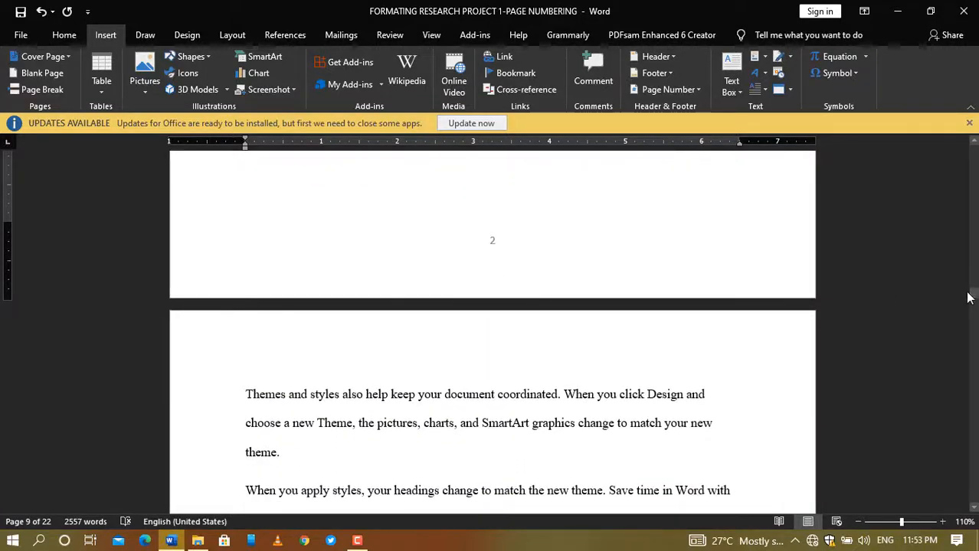
{"action": "left_click_drag", "start_coordinate": [973, 297], "coordinate": [973, 280]}
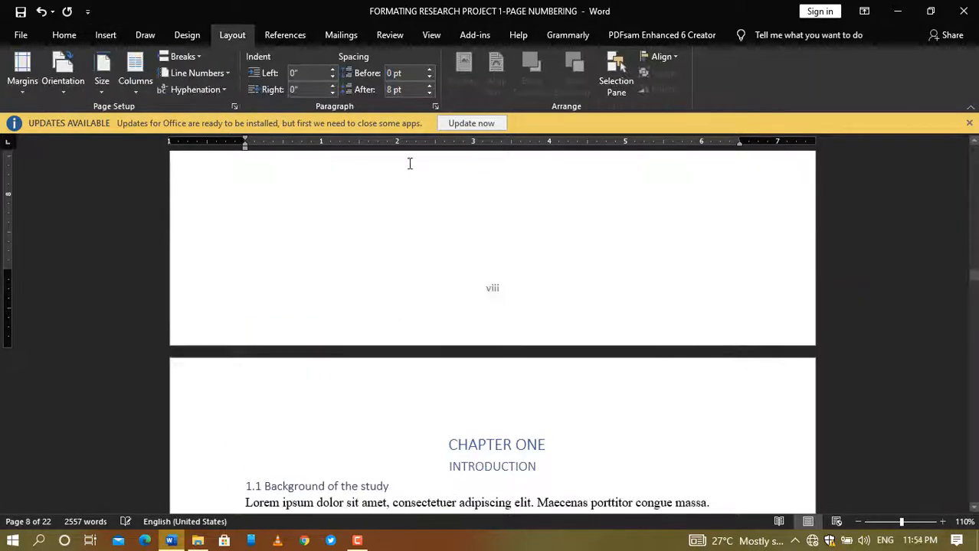
Step: Settle on the end of page viii, just before CHAPTER ONE, INTRODUCTION
{"action": "scroll", "coordinate": [412, 183], "scroll_direction": "down", "scroll_amount": 3}
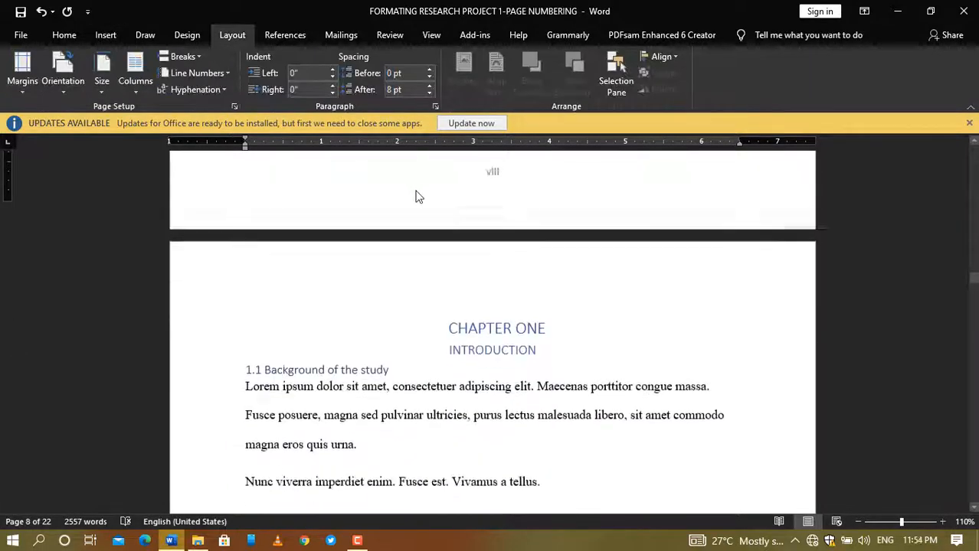
{"action": "scroll", "coordinate": [498, 222], "scroll_direction": "down", "scroll_amount": 10}
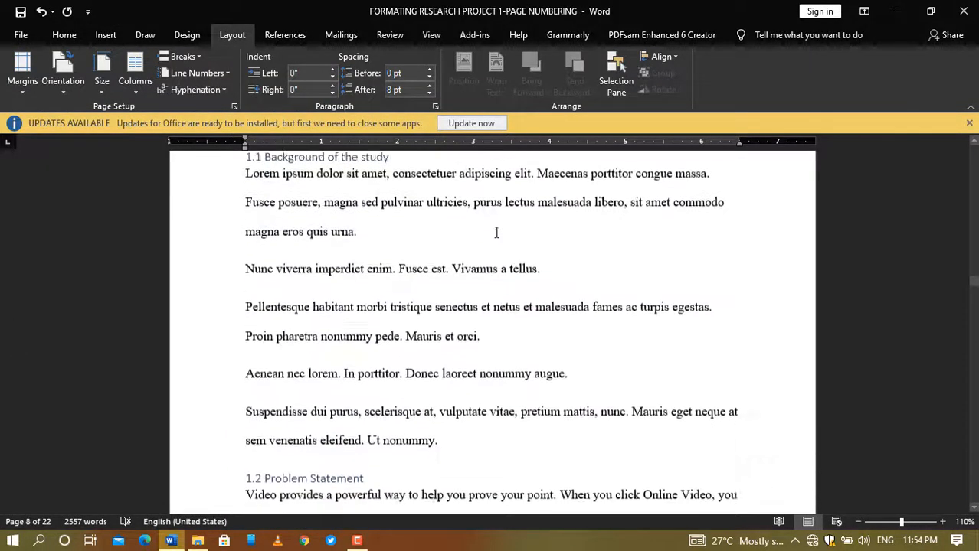
{"action": "scroll", "coordinate": [497, 227], "scroll_direction": "up", "scroll_amount": 2}
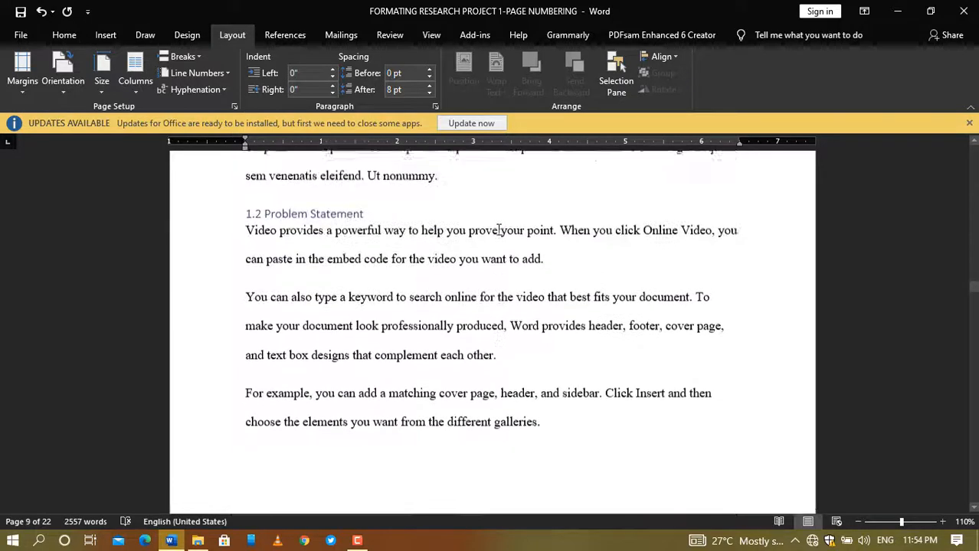
{"action": "scroll", "coordinate": [498, 228], "scroll_direction": "down", "scroll_amount": 4}
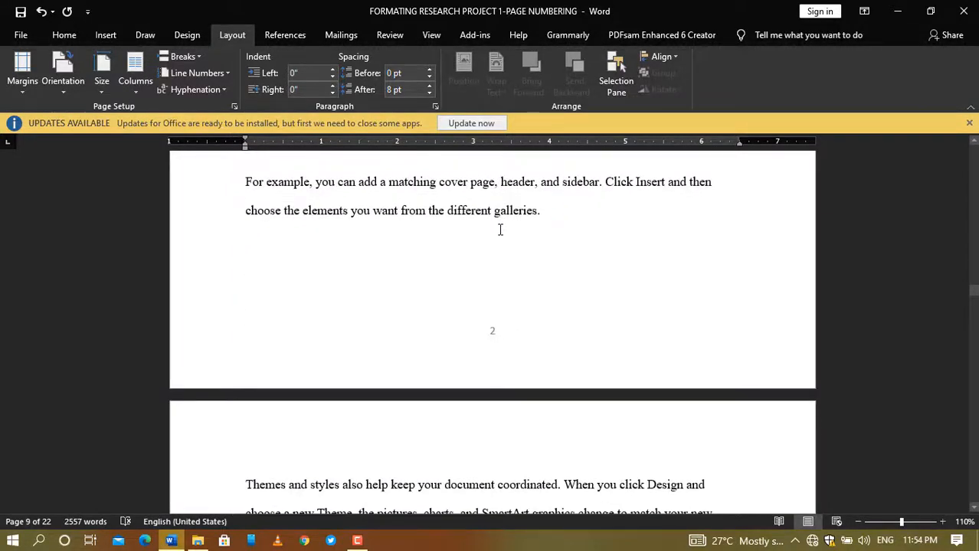
{"action": "scroll", "coordinate": [499, 230], "scroll_direction": "up", "scroll_amount": 15}
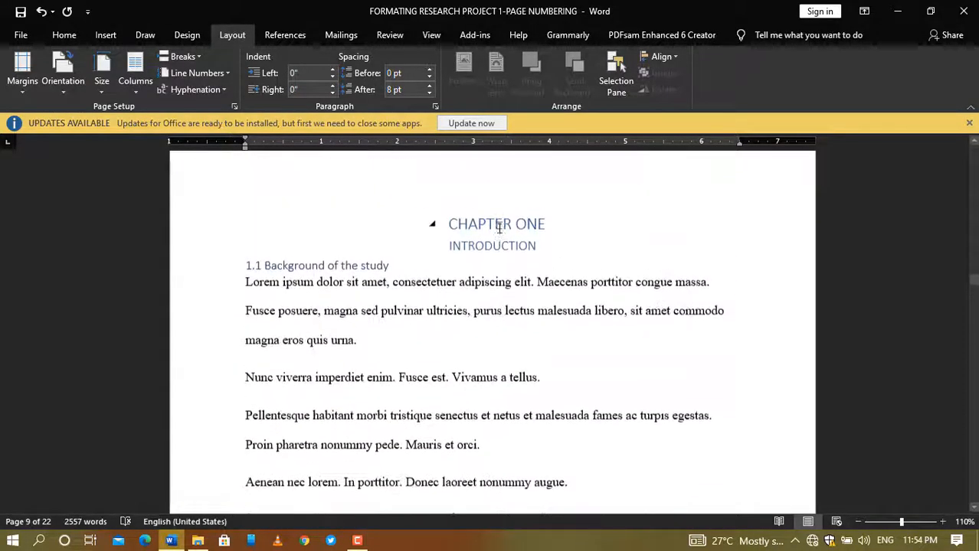
{"action": "scroll", "coordinate": [500, 228], "scroll_direction": "up", "scroll_amount": 5}
{"action": "scroll", "coordinate": [498, 224], "scroll_direction": "down", "scroll_amount": 10}
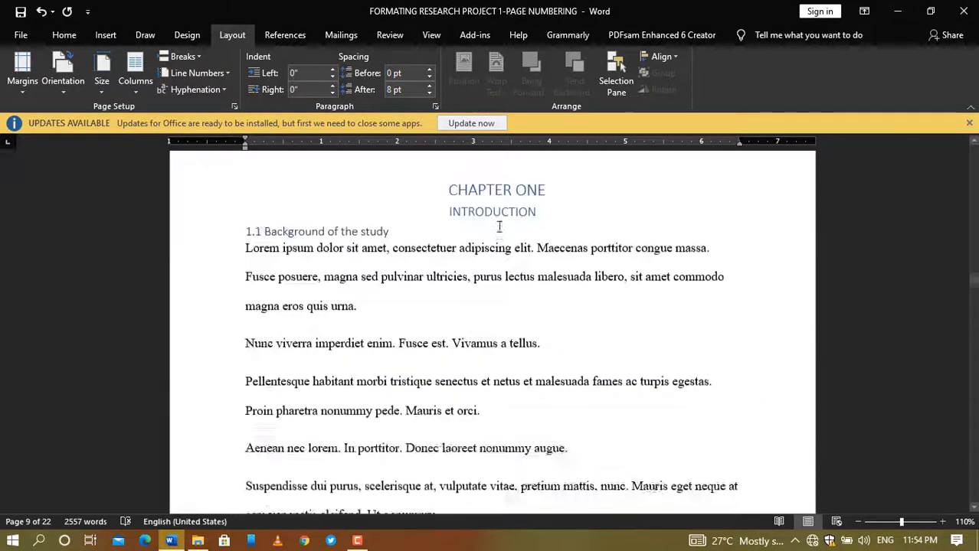
{"action": "scroll", "coordinate": [499, 224], "scroll_direction": "down", "scroll_amount": 6}
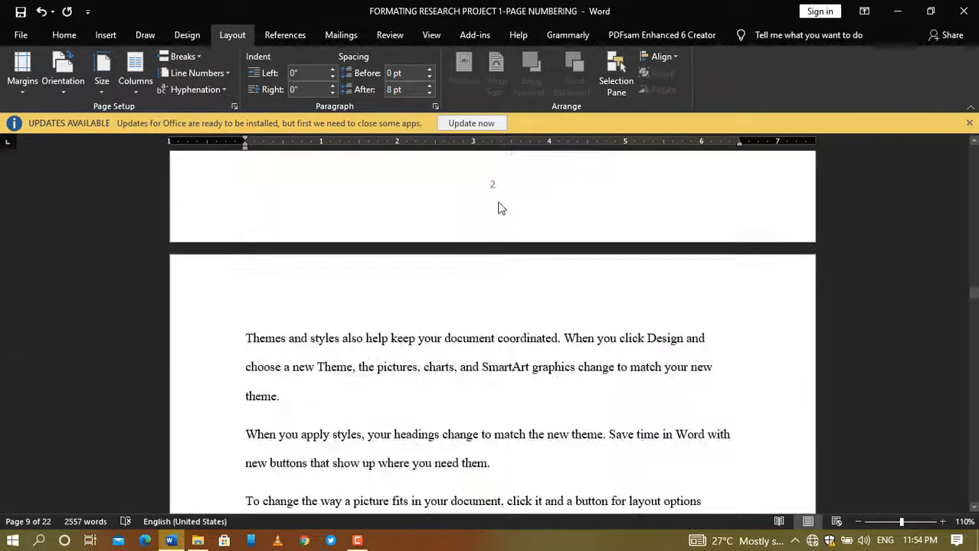
{"action": "scroll", "coordinate": [493, 216], "scroll_direction": "up", "scroll_amount": 3}
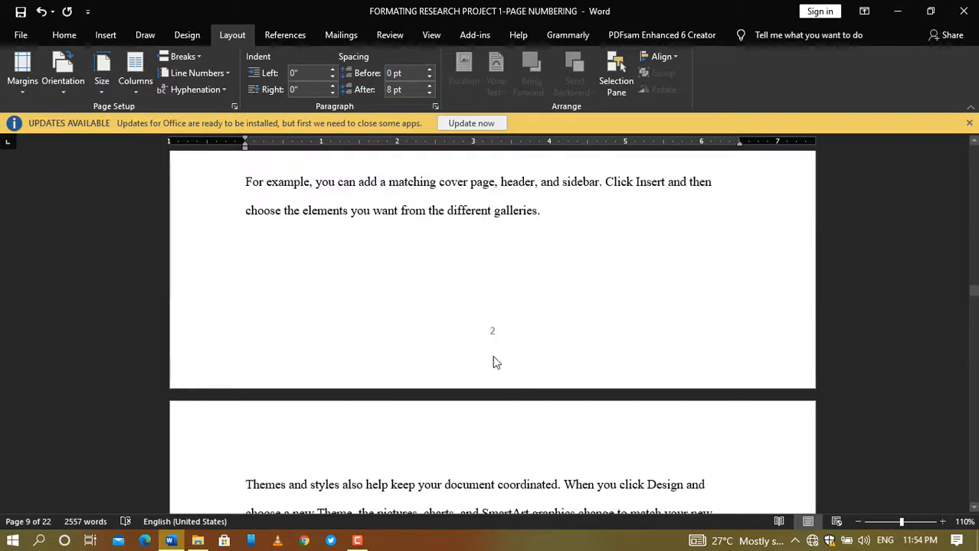
{"action": "scroll", "coordinate": [493, 362], "scroll_direction": "up", "scroll_amount": 15}
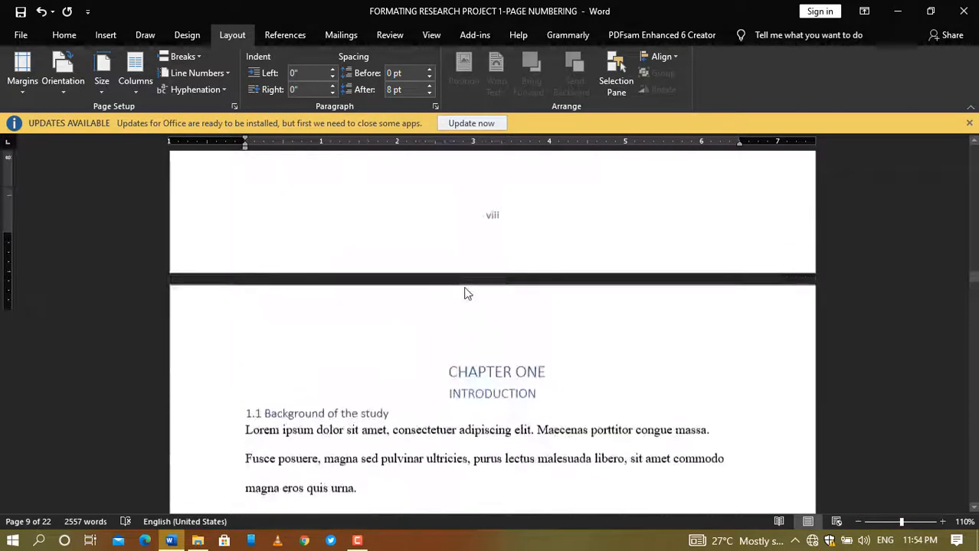
{"action": "scroll", "coordinate": [457, 354], "scroll_direction": "up", "scroll_amount": 3}
{"action": "scroll", "coordinate": [455, 354], "scroll_direction": "down", "scroll_amount": 3}
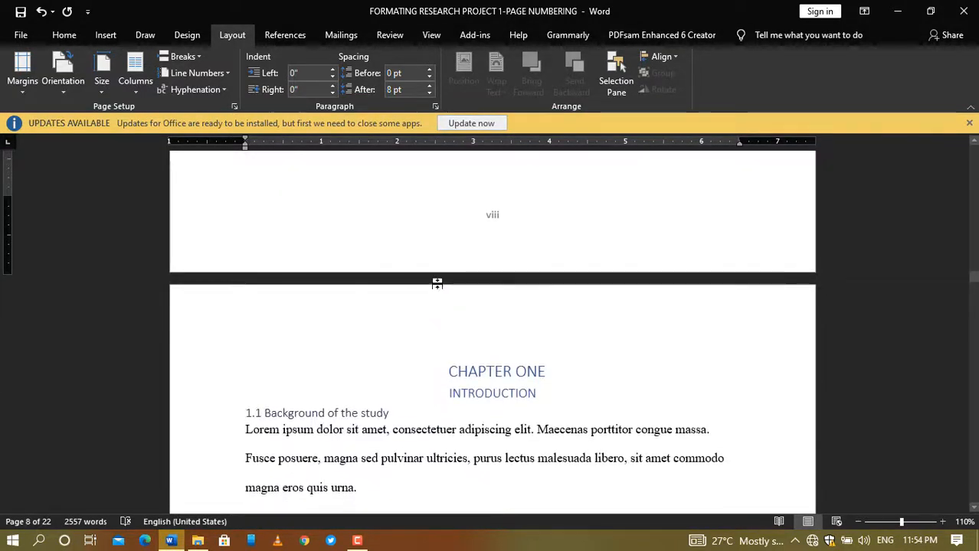
{"action": "left_click", "coordinate": [202, 59]}
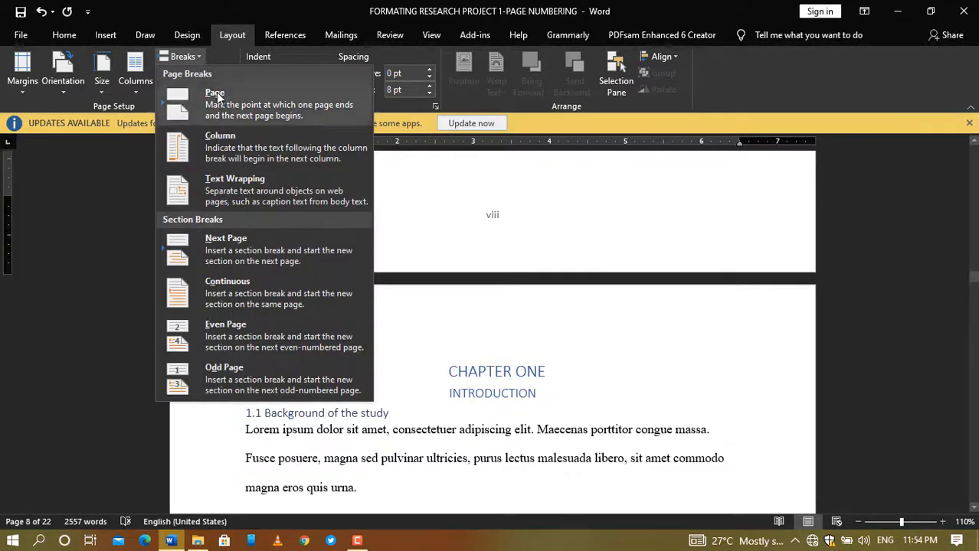
{"action": "left_click", "coordinate": [236, 292]}
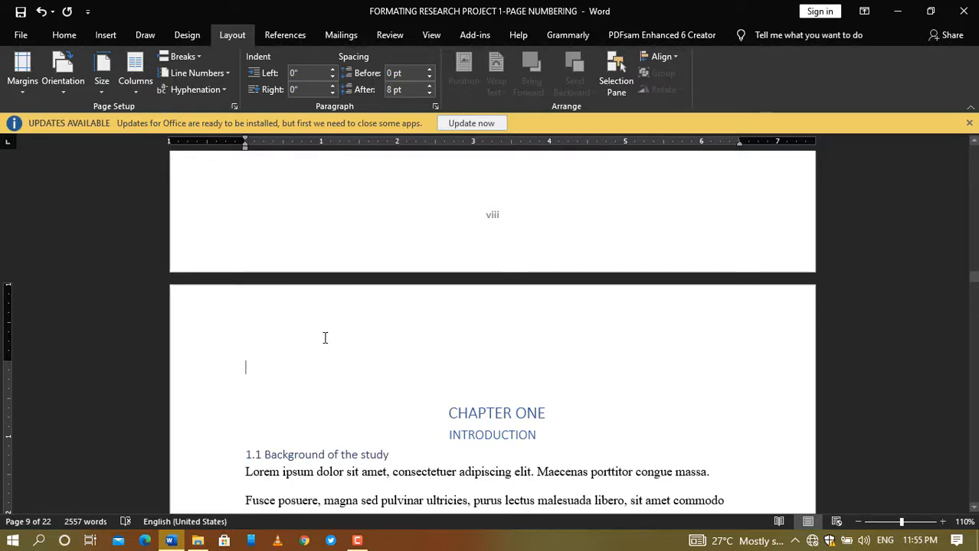
{"action": "scroll", "coordinate": [432, 342], "scroll_direction": "down", "scroll_amount": 3}
{"action": "scroll", "coordinate": [440, 334], "scroll_direction": "up", "scroll_amount": 3}
{"action": "scroll", "coordinate": [444, 331], "scroll_direction": "down", "scroll_amount": 6}
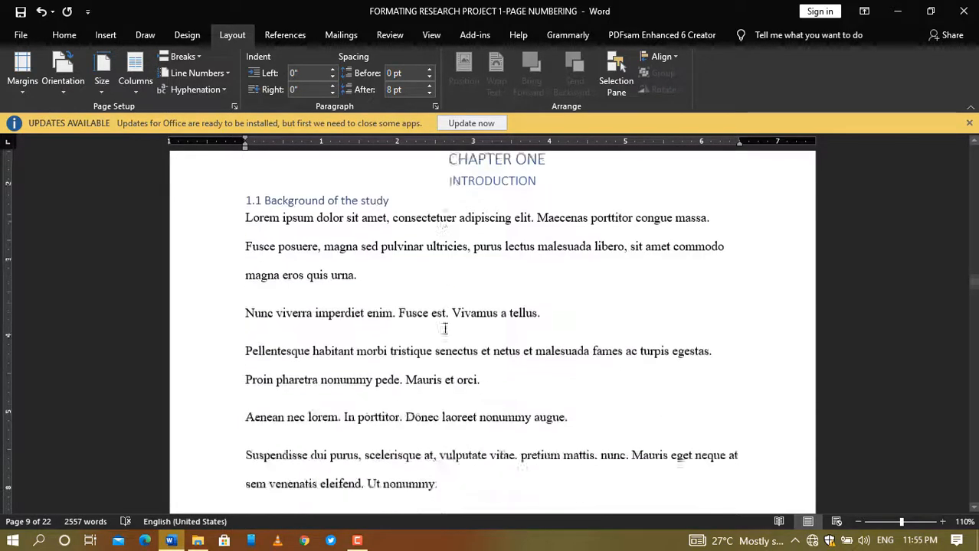
{"action": "scroll", "coordinate": [441, 334], "scroll_direction": "down", "scroll_amount": 3}
{"action": "scroll", "coordinate": [441, 330], "scroll_direction": "up", "scroll_amount": 6}
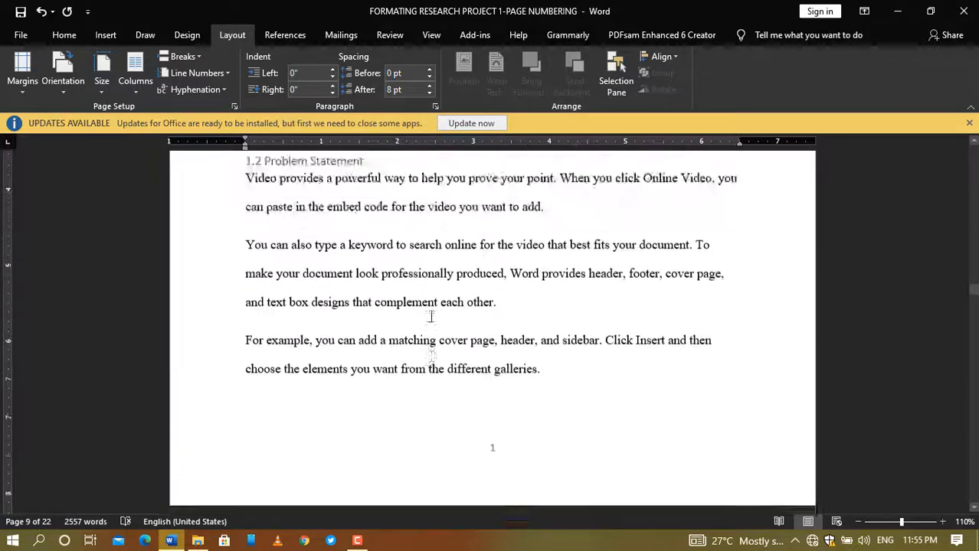
{"action": "scroll", "coordinate": [423, 302], "scroll_direction": "up", "scroll_amount": 5}
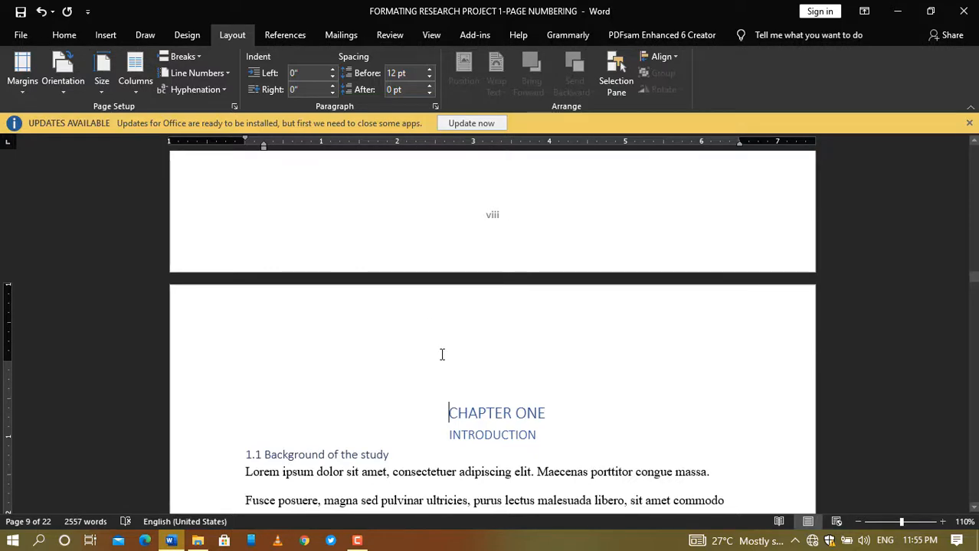
{"action": "scroll", "coordinate": [441, 354], "scroll_direction": "down", "scroll_amount": 5}
{"action": "scroll", "coordinate": [475, 381], "scroll_direction": "down", "scroll_amount": 5}
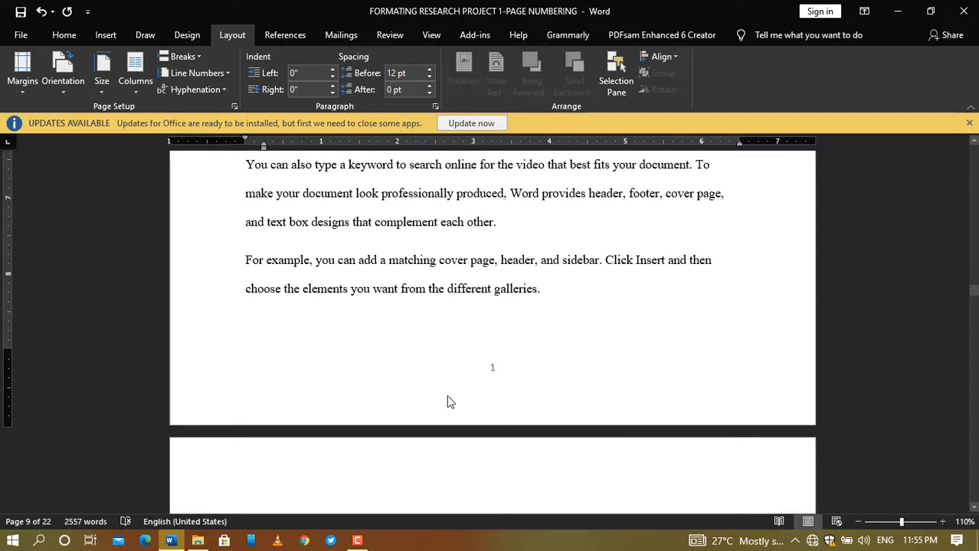
{"action": "scroll", "coordinate": [471, 383], "scroll_direction": "up", "scroll_amount": 10}
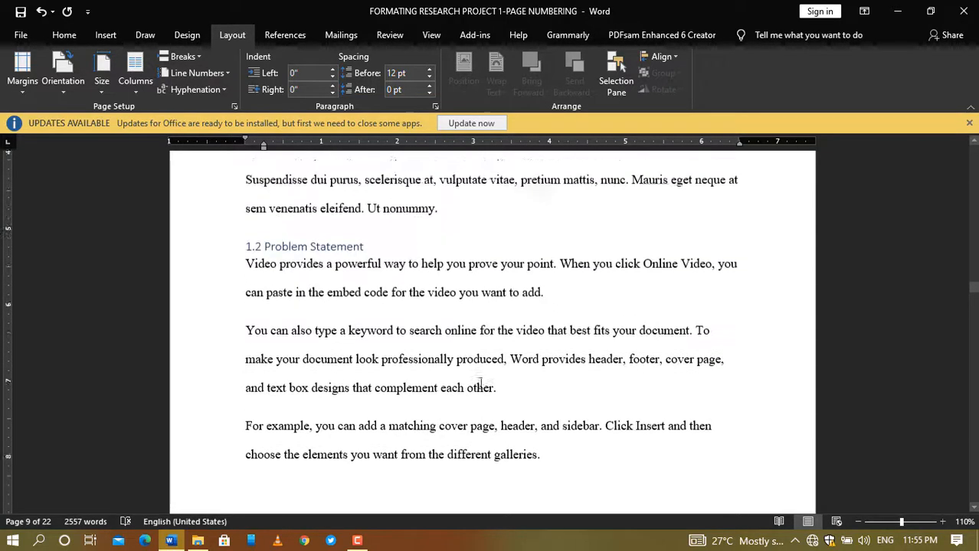
{"action": "scroll", "coordinate": [452, 361], "scroll_direction": "up", "scroll_amount": 4}
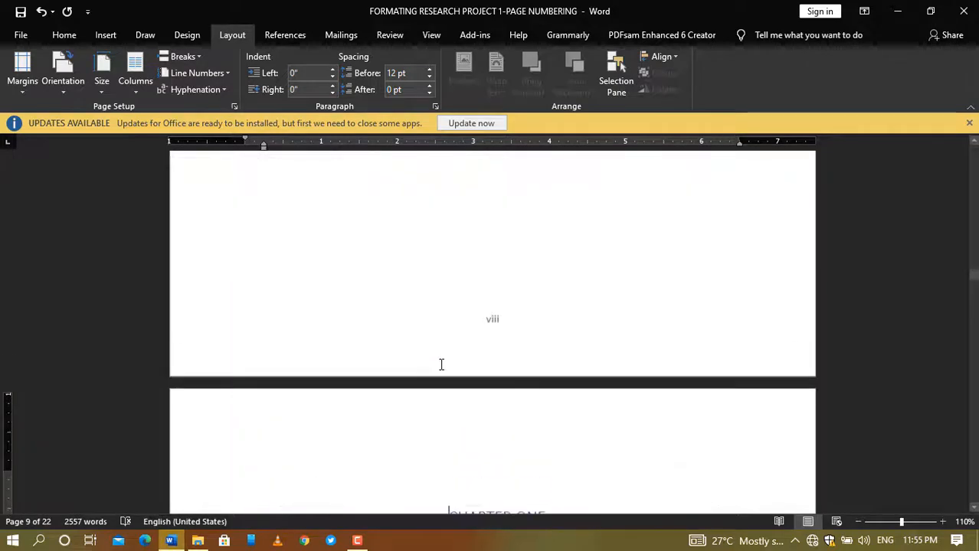
{"action": "scroll", "coordinate": [441, 360], "scroll_direction": "down", "scroll_amount": 3}
{"action": "scroll", "coordinate": [440, 361], "scroll_direction": "up", "scroll_amount": 2}
{"action": "scroll", "coordinate": [440, 361], "scroll_direction": "down", "scroll_amount": 1}
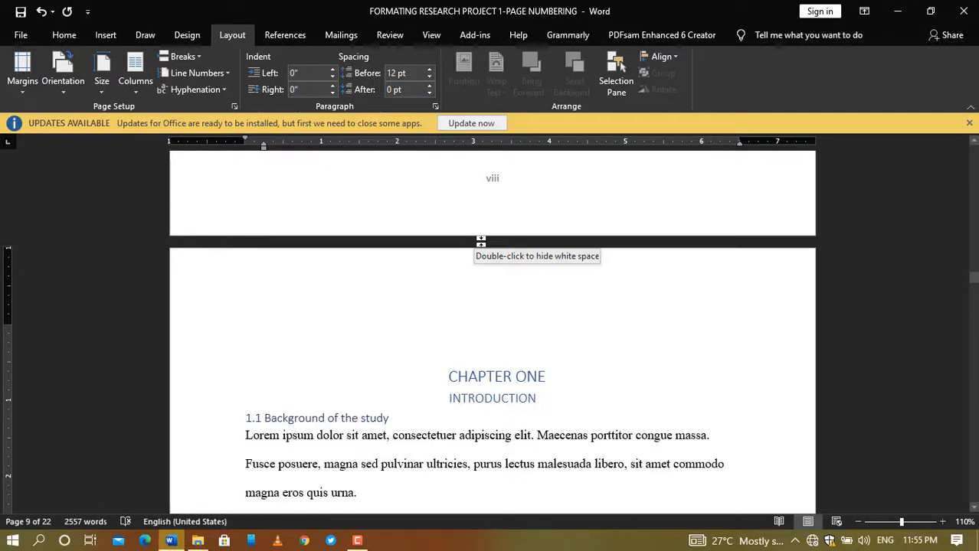
{"action": "left_click", "coordinate": [193, 56]}
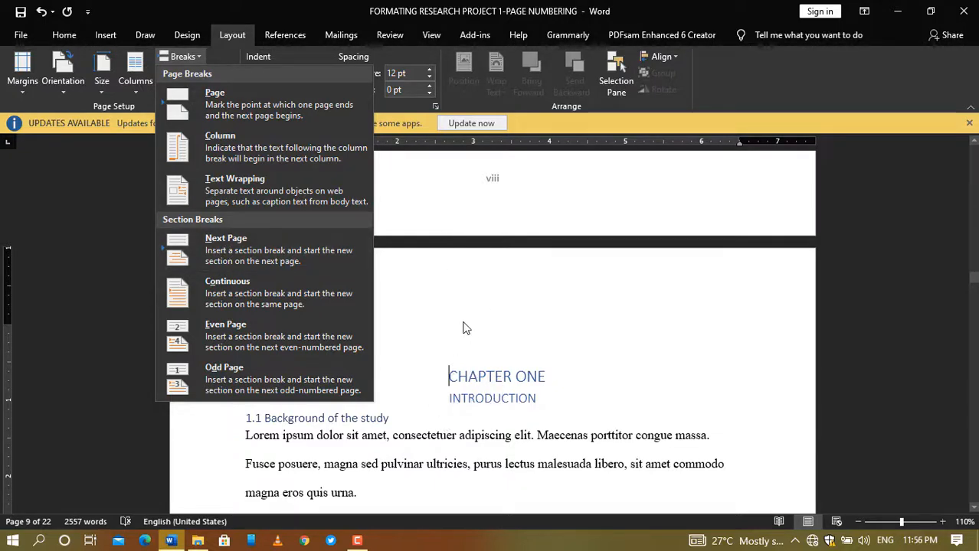
{"action": "left_click", "coordinate": [517, 332]}
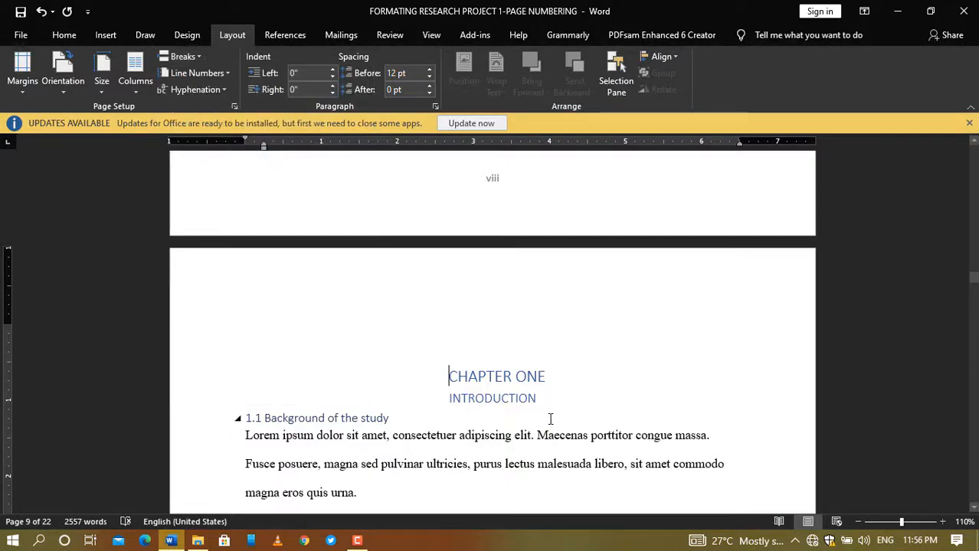
Step: Scroll through Chapter One to confirm its pages are numbered 1, 2, 3
{"action": "scroll", "coordinate": [574, 383], "scroll_direction": "down", "scroll_amount": 15}
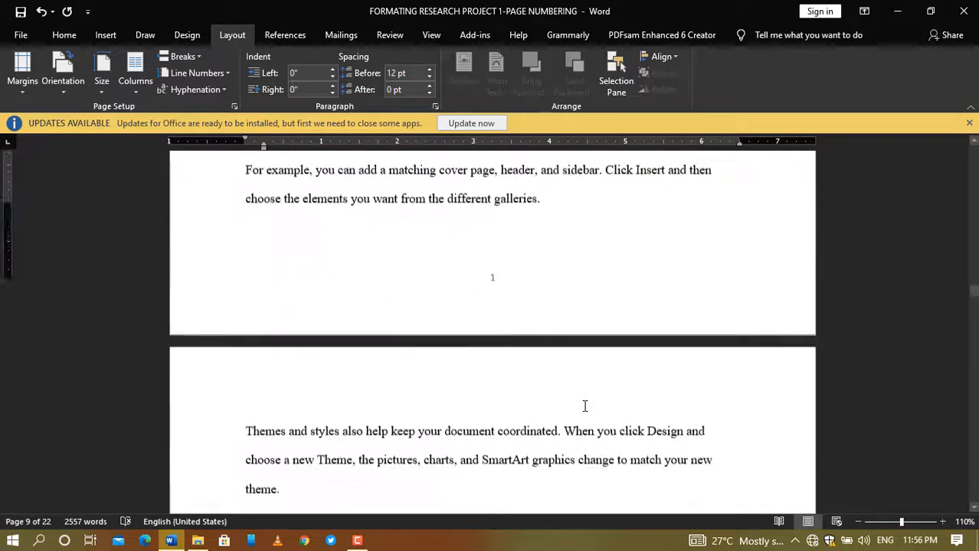
{"action": "scroll", "coordinate": [584, 405], "scroll_direction": "down", "scroll_amount": 15}
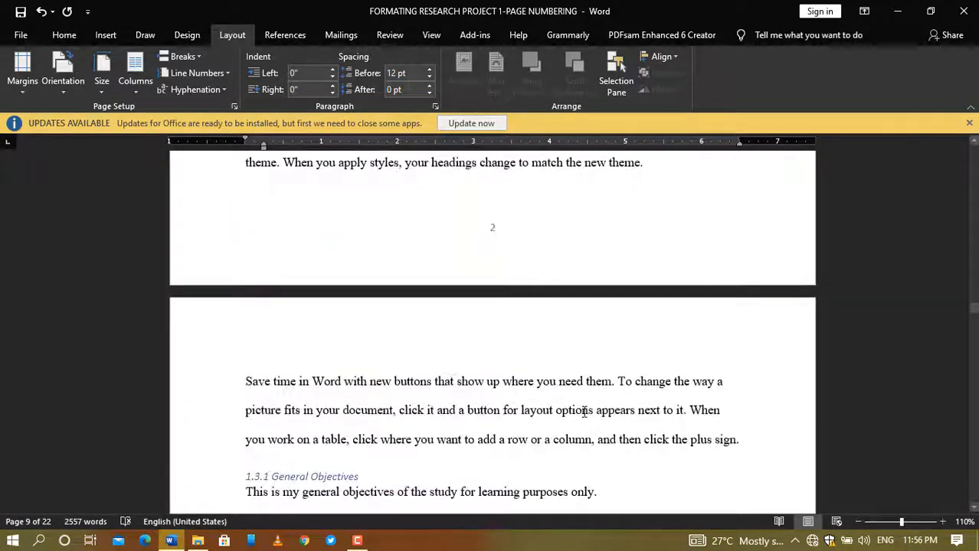
{"action": "scroll", "coordinate": [584, 412], "scroll_direction": "down", "scroll_amount": 15}
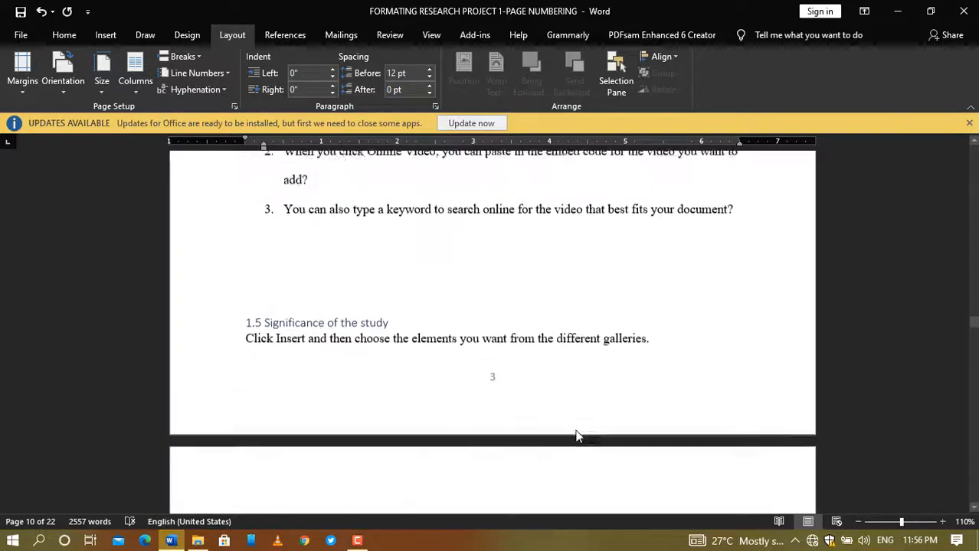
Step: Scroll back up through the front matter to the table of contents page footed v
{"action": "scroll", "coordinate": [582, 414], "scroll_direction": "up", "scroll_amount": 12}
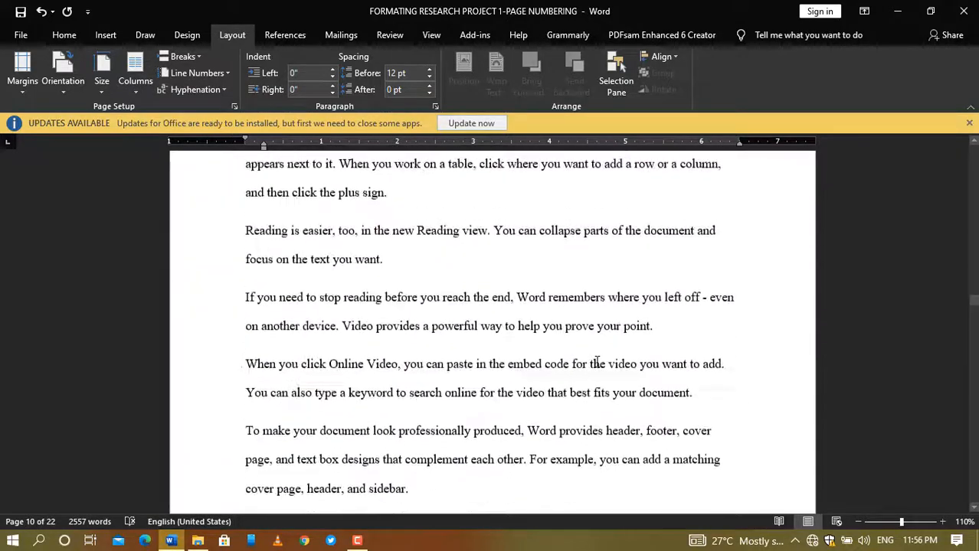
{"action": "scroll", "coordinate": [595, 363], "scroll_direction": "up", "scroll_amount": 12}
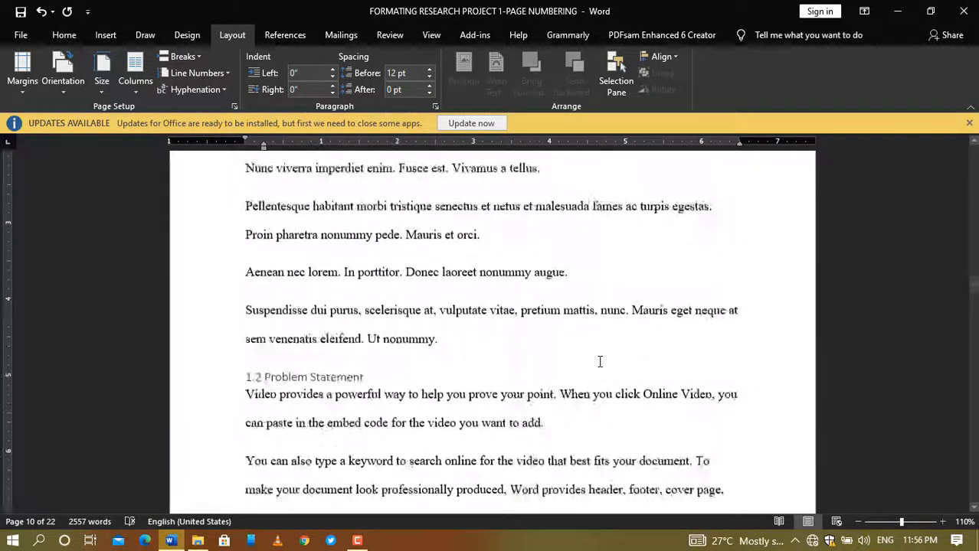
{"action": "scroll", "coordinate": [599, 361], "scroll_direction": "up", "scroll_amount": 12}
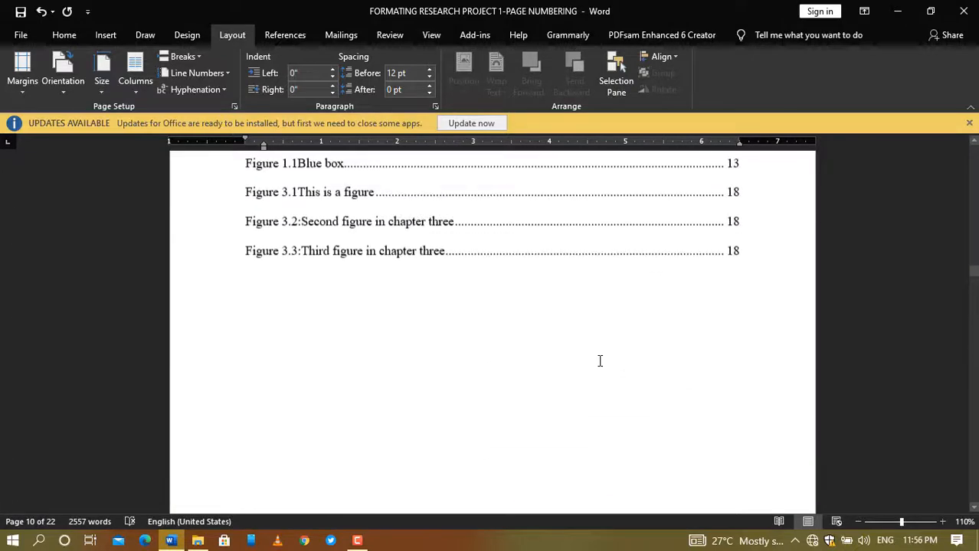
{"action": "scroll", "coordinate": [600, 361], "scroll_direction": "up", "scroll_amount": 10}
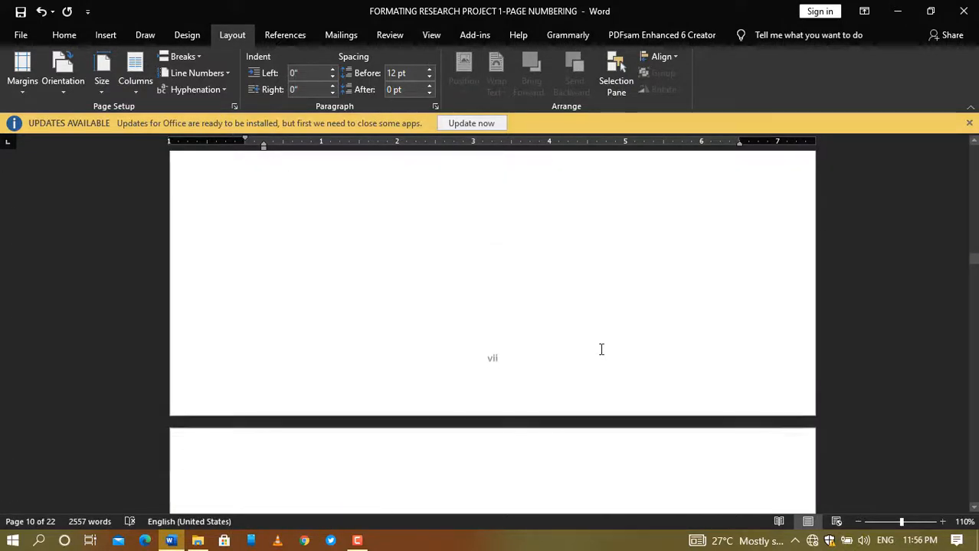
{"action": "scroll", "coordinate": [601, 349], "scroll_direction": "up", "scroll_amount": 12}
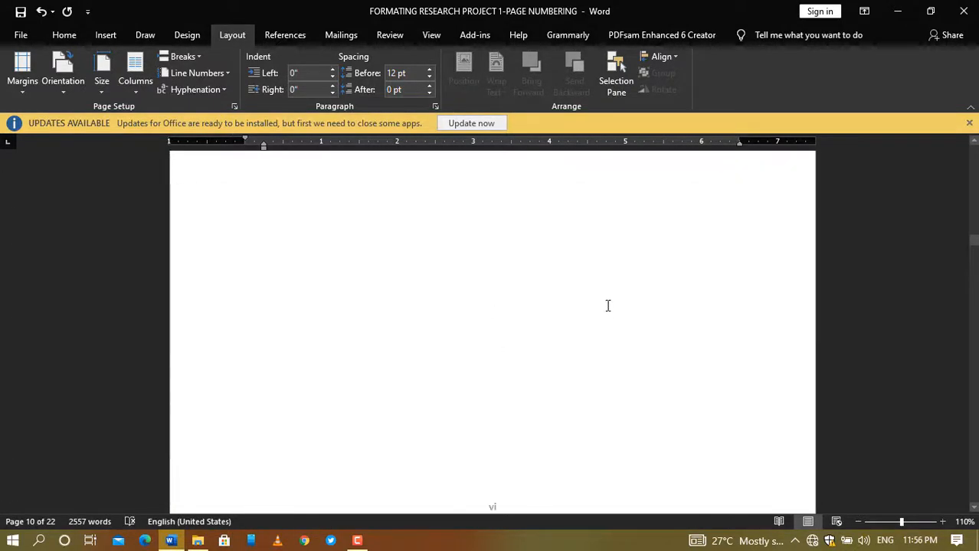
{"action": "scroll", "coordinate": [607, 305], "scroll_direction": "up", "scroll_amount": 12}
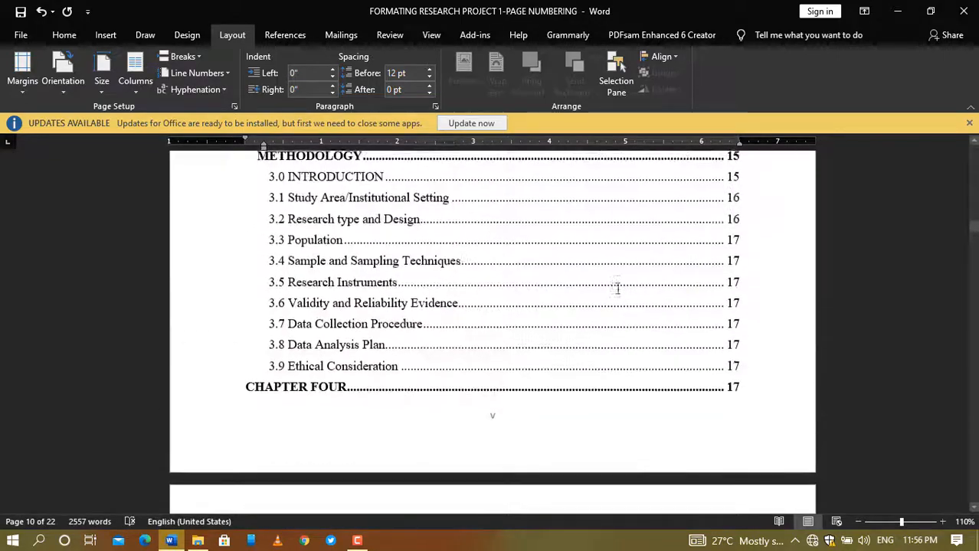
{"action": "scroll", "coordinate": [617, 288], "scroll_direction": "up", "scroll_amount": 12}
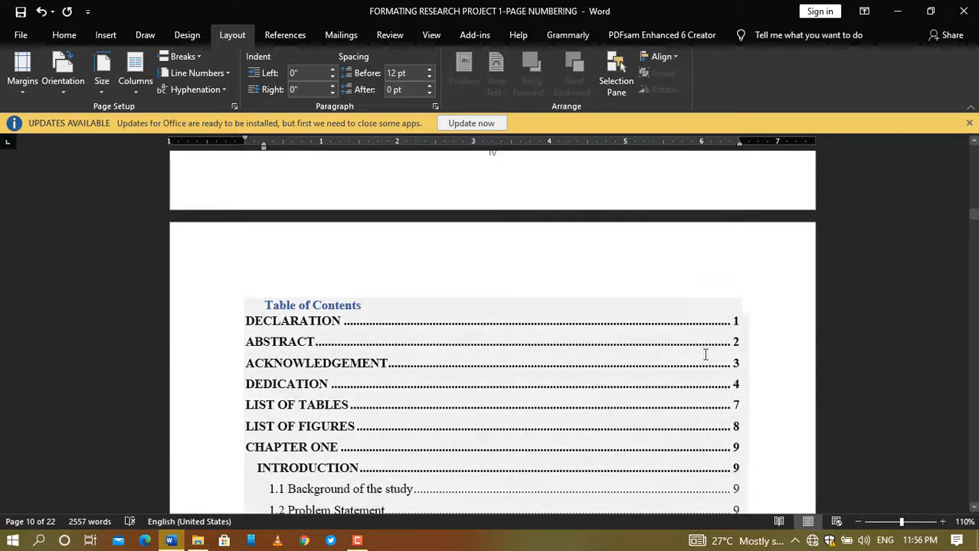
Step: Update the entire table of contents to pick up the new page numbering
{"action": "left_click", "coordinate": [357, 308]}
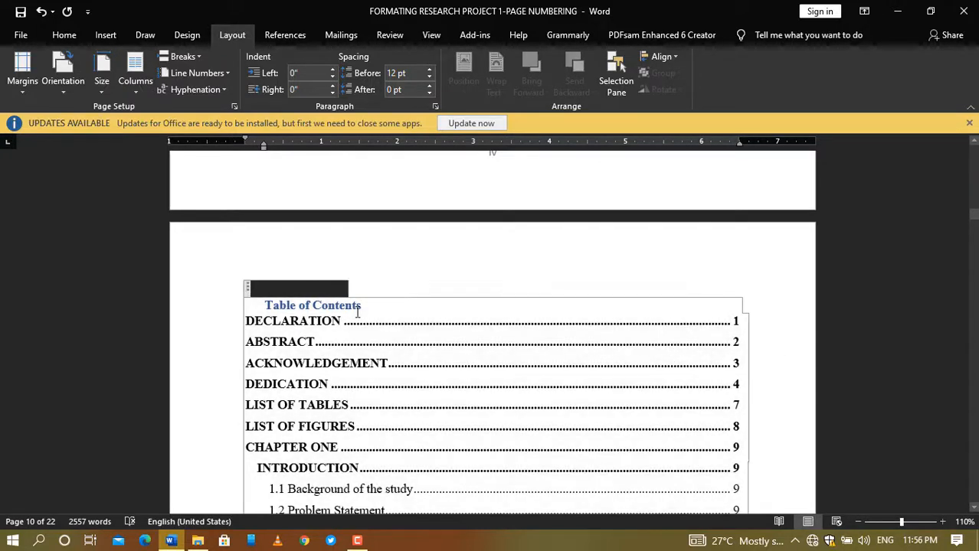
{"action": "left_click", "coordinate": [327, 289]}
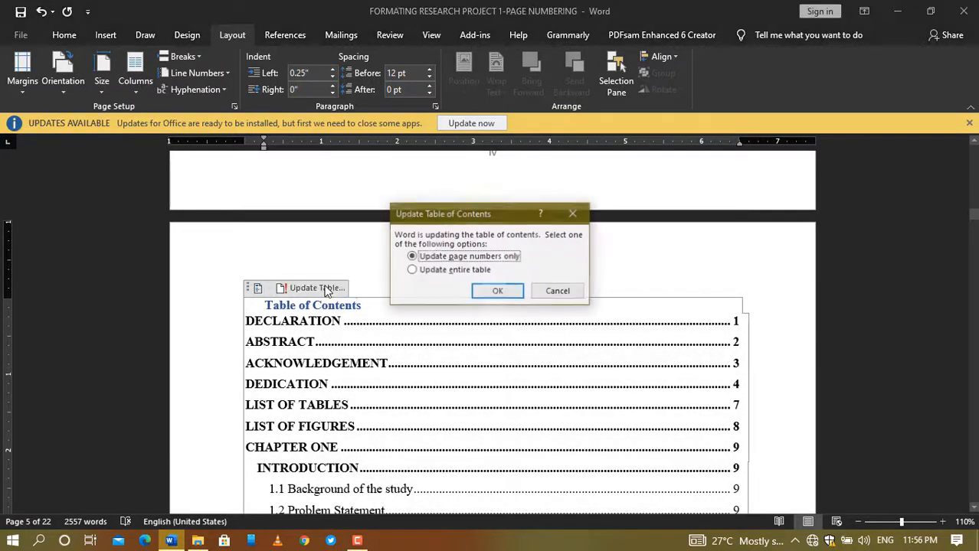
{"action": "left_click", "coordinate": [473, 277]}
{"action": "left_click", "coordinate": [481, 292]}
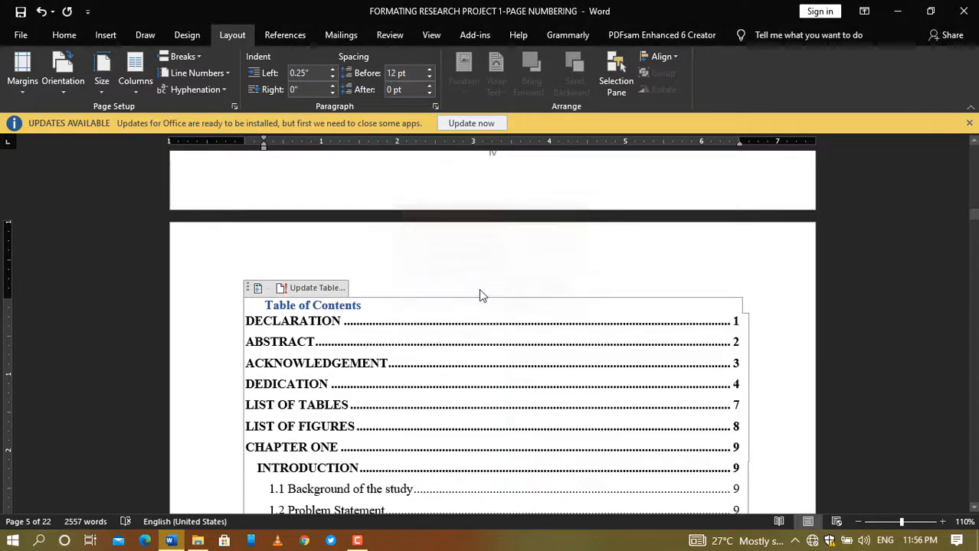
Step: Review the updated entries, with CHAPTER ONE at page 1 through APPENDICES at 13
{"action": "scroll", "coordinate": [670, 348], "scroll_direction": "down", "scroll_amount": 3}
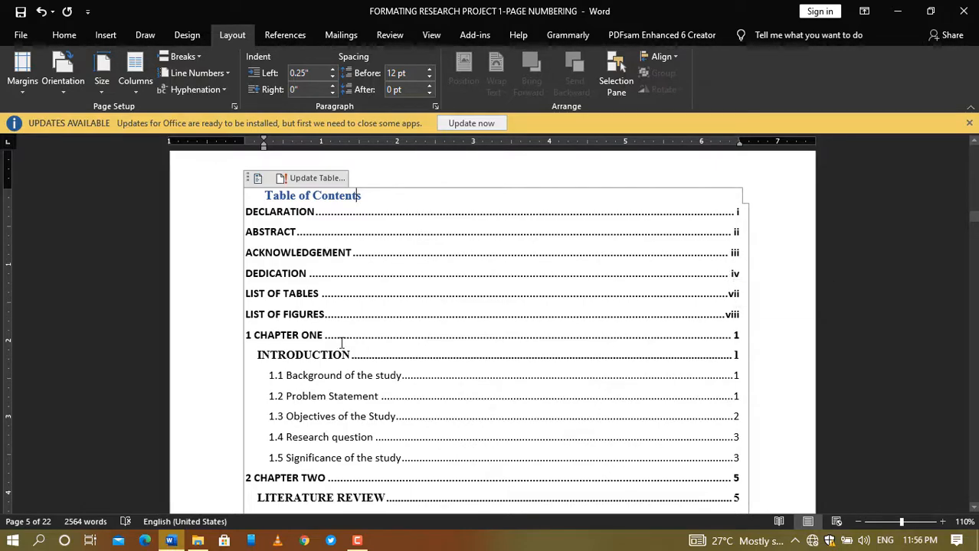
{"action": "scroll", "coordinate": [438, 349], "scroll_direction": "down", "scroll_amount": 1}
{"action": "scroll", "coordinate": [438, 349], "scroll_direction": "down", "scroll_amount": 15}
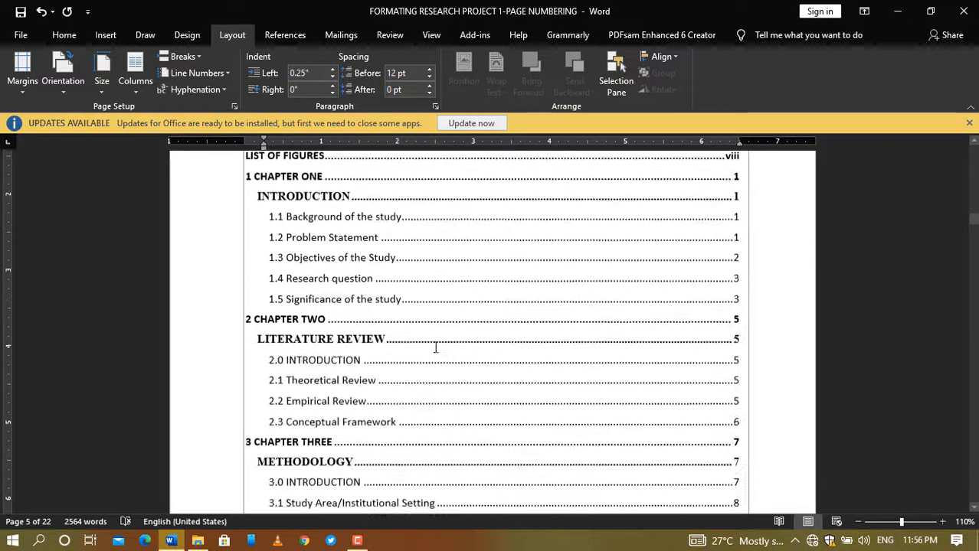
{"action": "scroll", "coordinate": [438, 345], "scroll_direction": "down", "scroll_amount": 18}
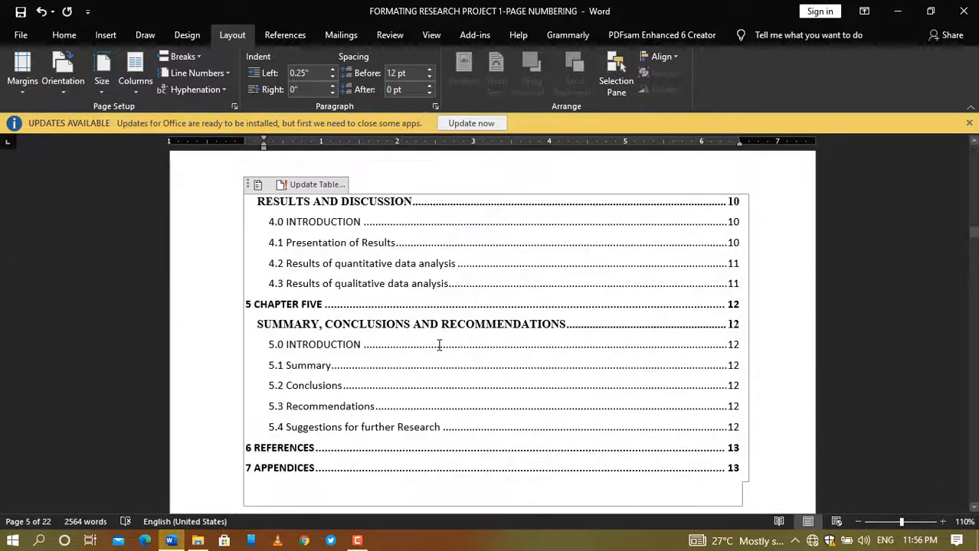
{"action": "scroll", "coordinate": [438, 347], "scroll_direction": "down", "scroll_amount": 15}
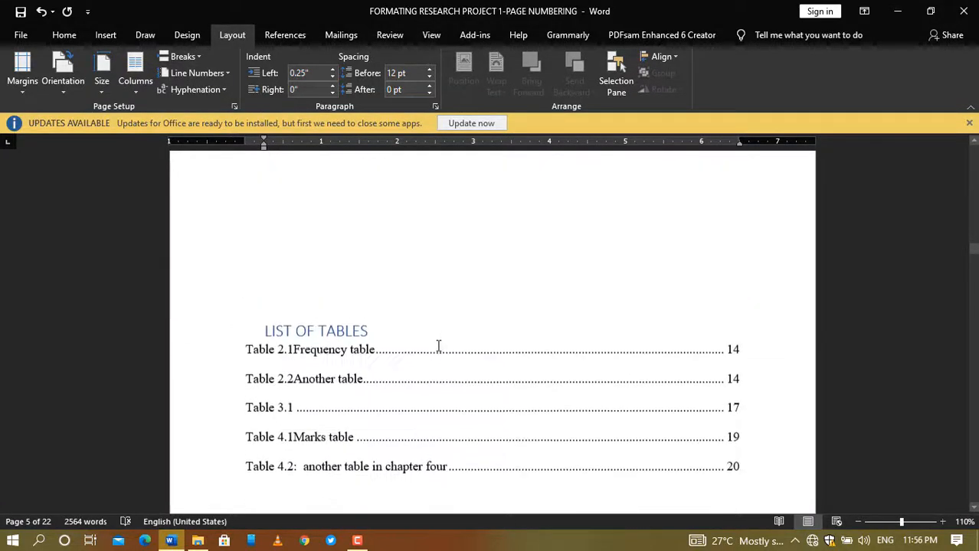
{"action": "scroll", "coordinate": [438, 346], "scroll_direction": "down", "scroll_amount": 12}
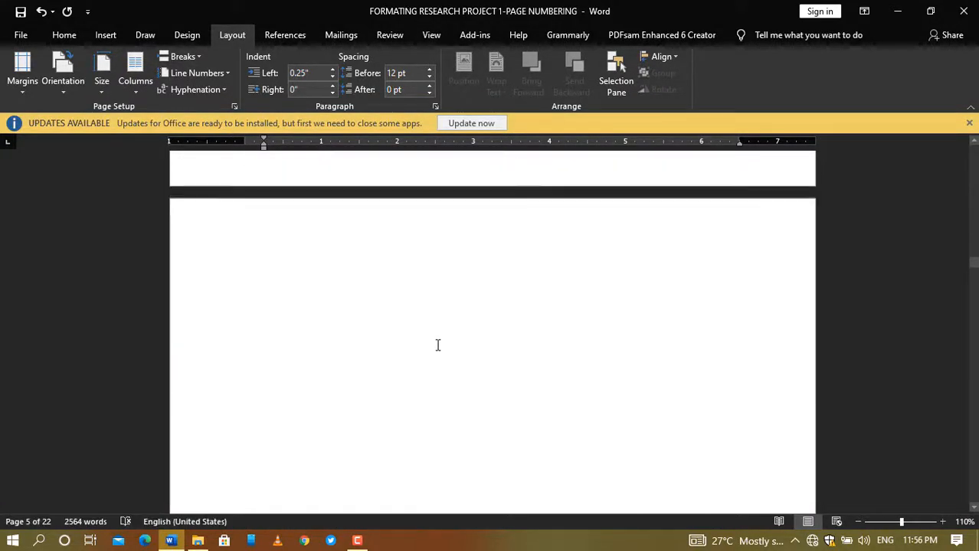
{"action": "scroll", "coordinate": [438, 345], "scroll_direction": "down", "scroll_amount": 12}
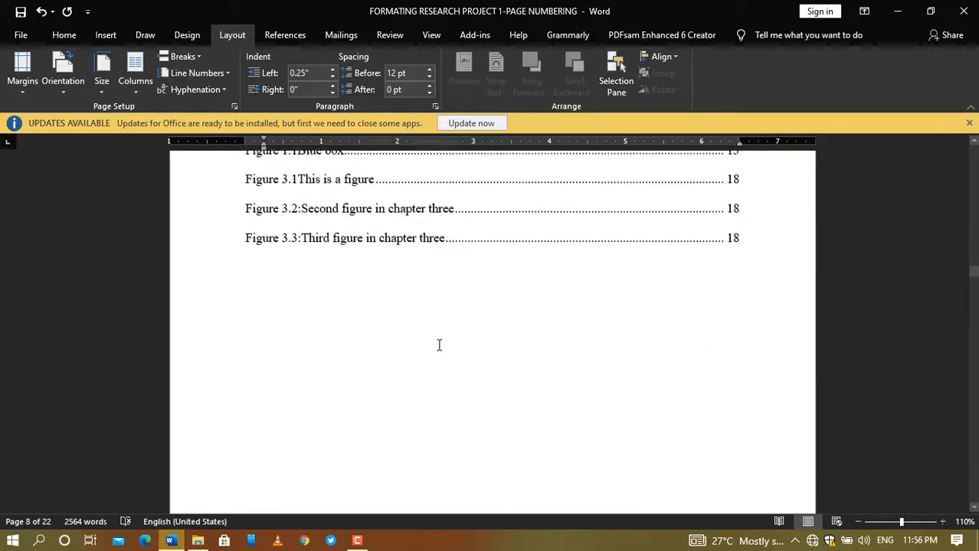
{"action": "scroll", "coordinate": [437, 347], "scroll_direction": "down", "scroll_amount": 12}
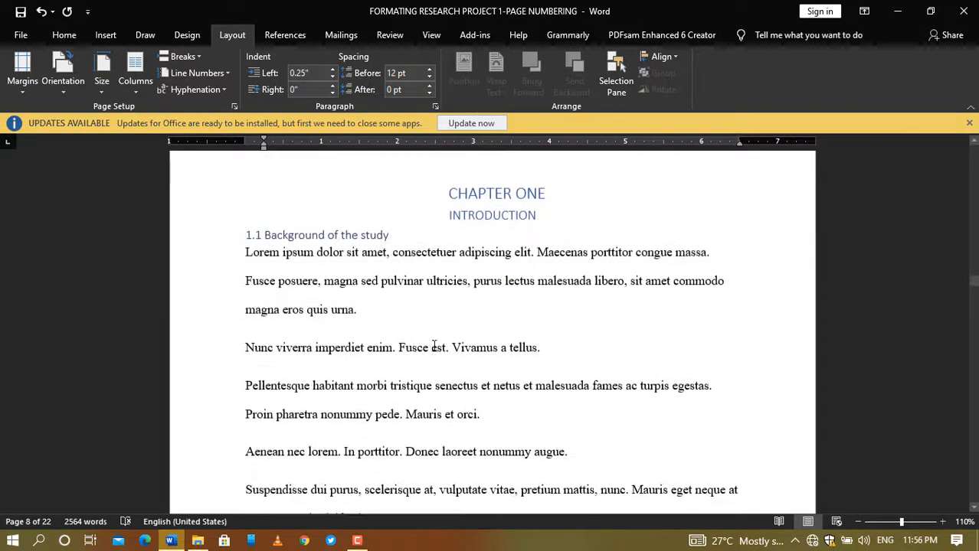
{"action": "scroll", "coordinate": [433, 344], "scroll_direction": "down", "scroll_amount": 2}
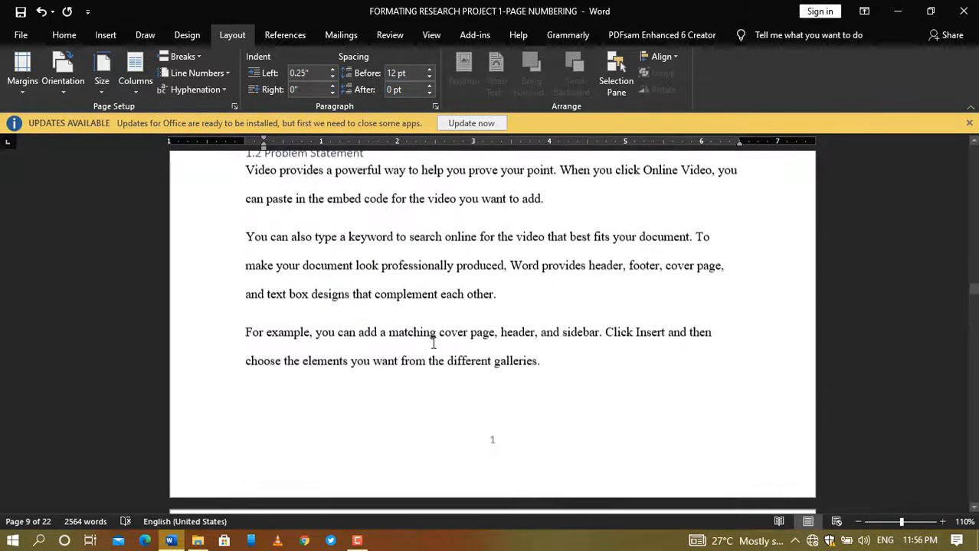